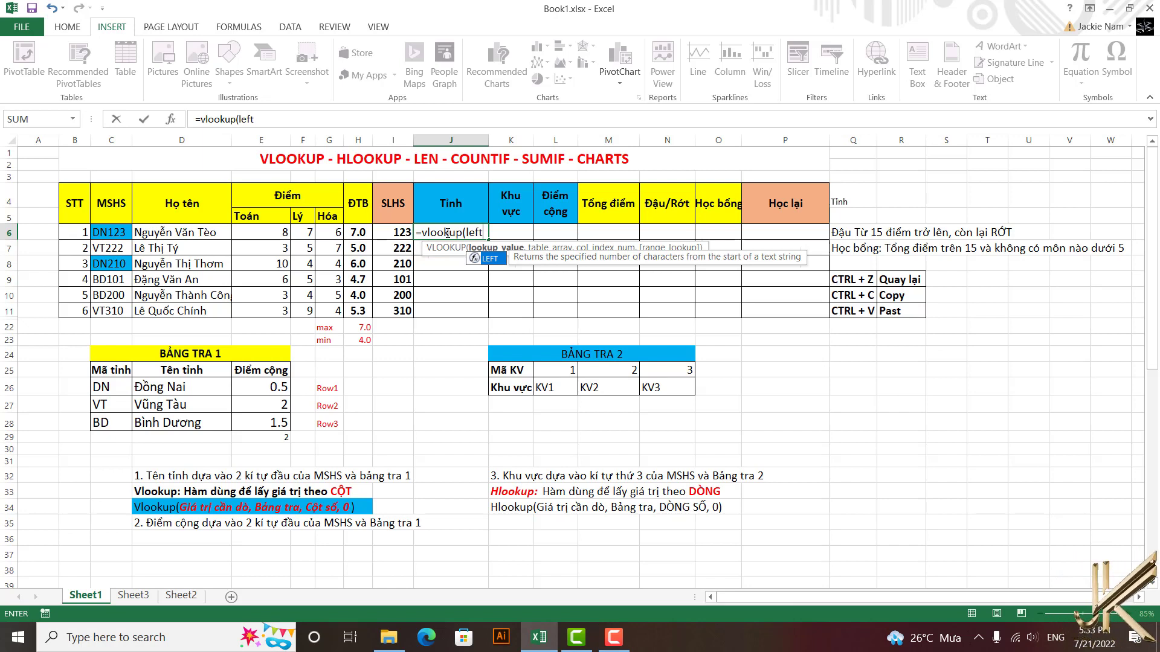
Step: Complete the Tỉnh formula in J6 as =VLOOKUP(LEFT(C6,2),$C$26:$E$28,2,0) and fill it down to J11
type("(")
left_click(114, 235)
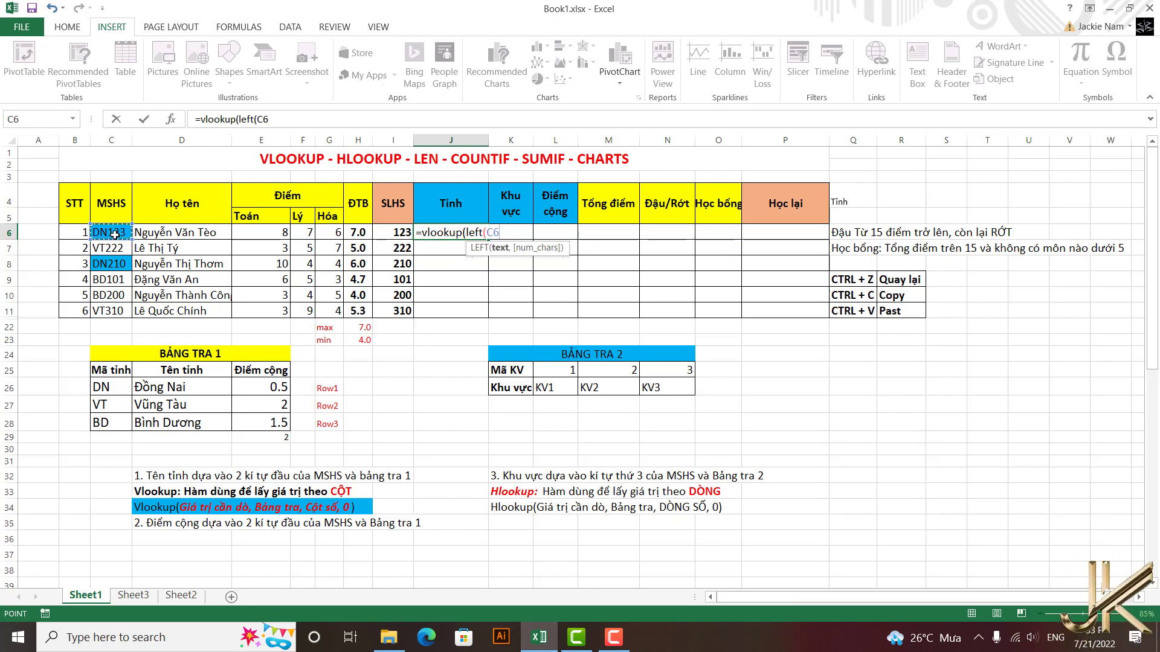
type(",2(")
type(",2),")
left_click_drag(112, 387, 277, 421)
key("F4")
type(",2,0)")
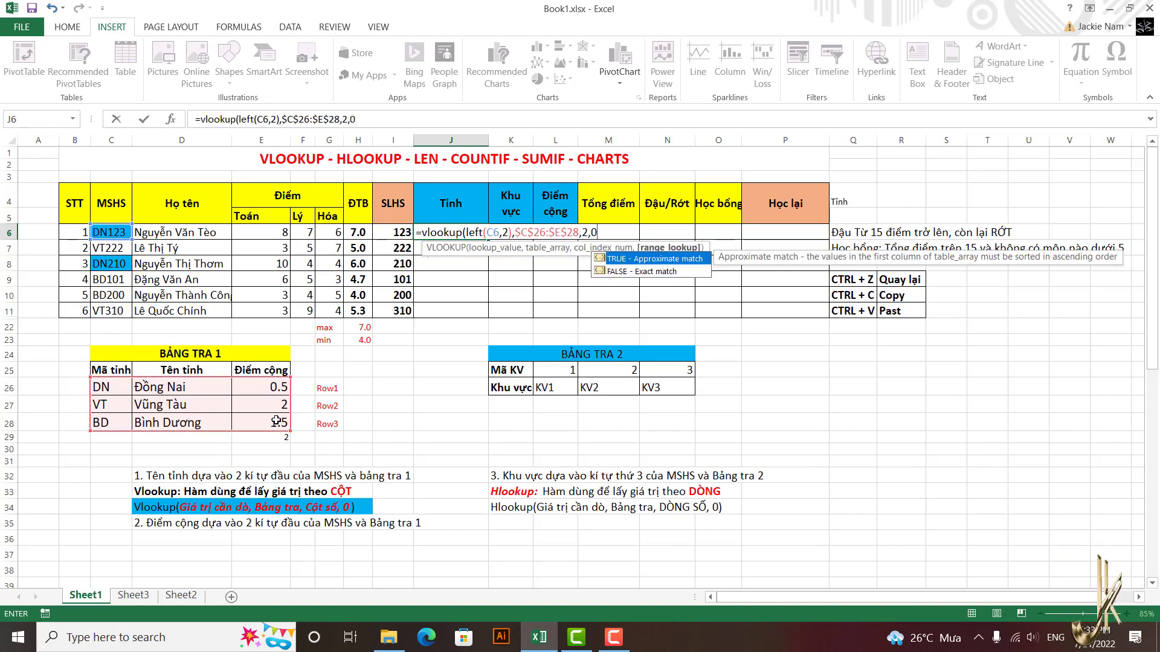
key("Return")
left_click(450, 232)
double_click(488, 240)
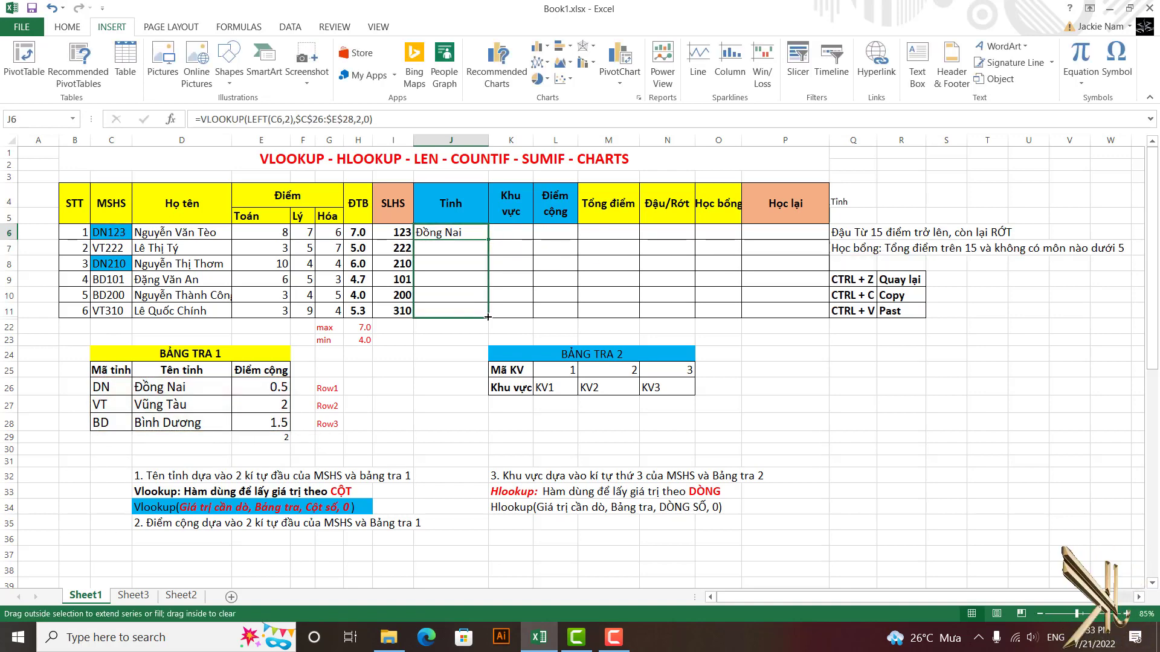
Step: Check instruction 3 and BẢNG TRA 2, and begin an HLOOKUP formula in K6 with VALUE(MID(C6,3,1)) as the lookup value
mouse_move(506, 475)
left_mouse_down()
mouse_move(616, 475)
mouse_move(506, 475)
left_mouse_up()
double_click(506, 475)
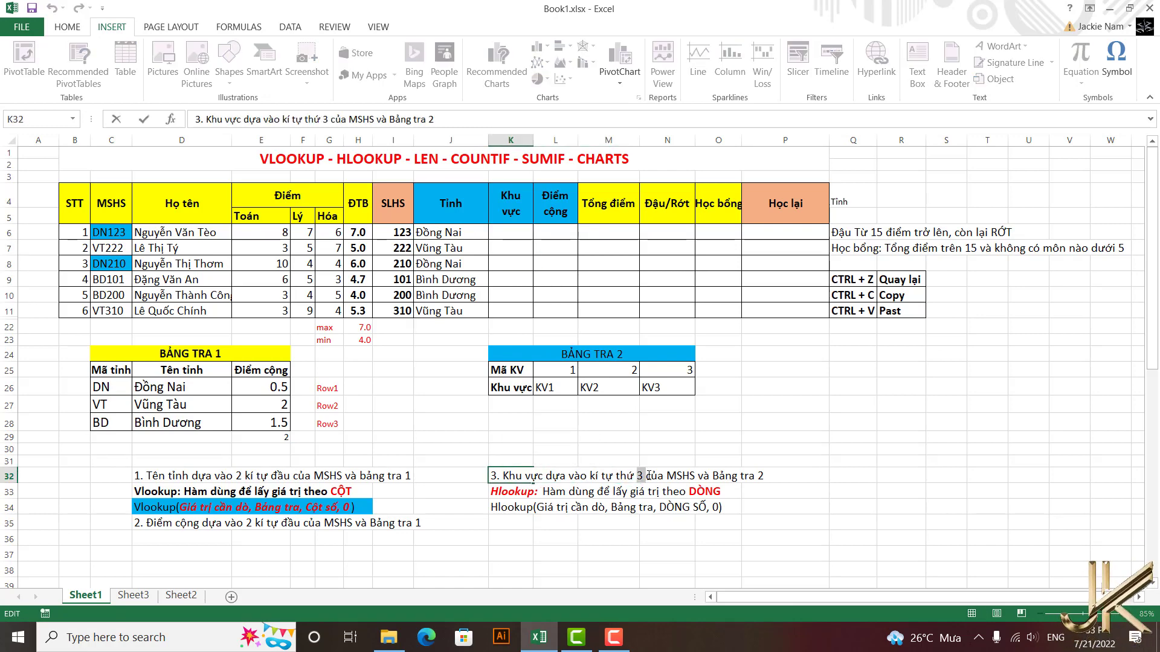
double_click(640, 476)
left_click(625, 355)
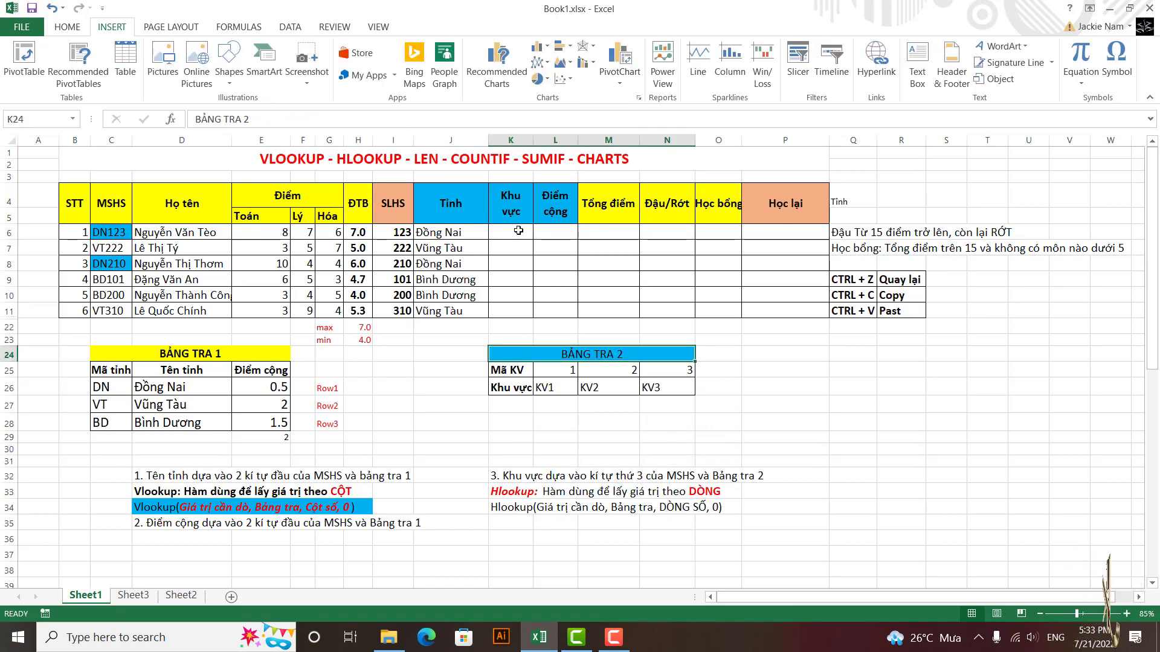
left_click(518, 231)
type("=")
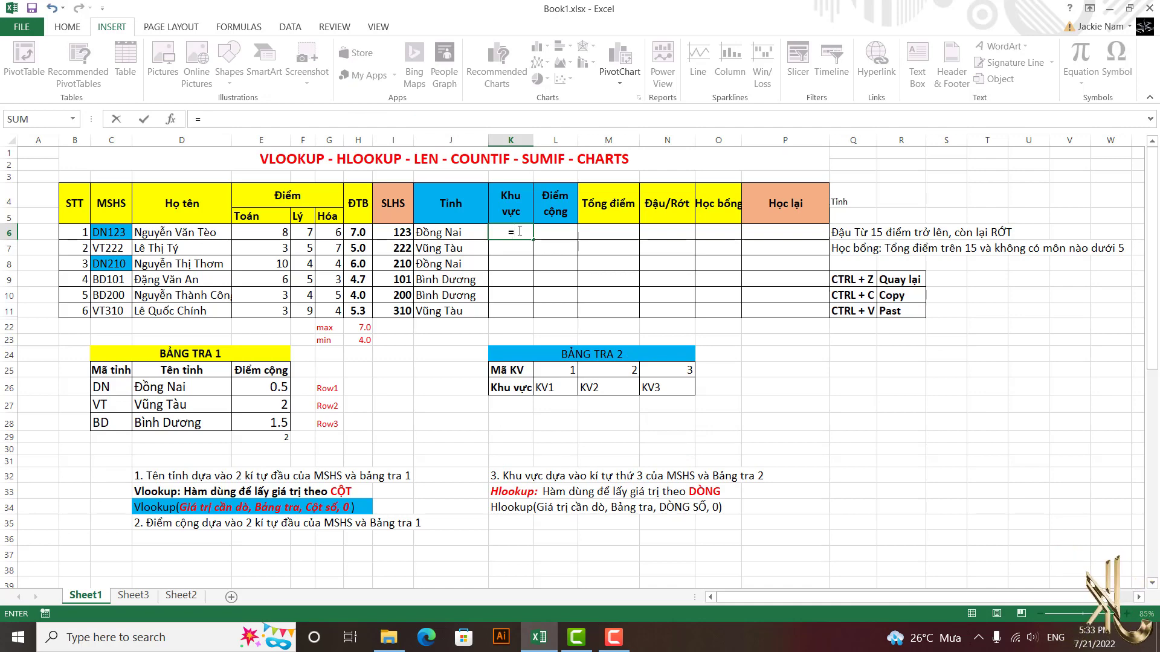
type("hloo")
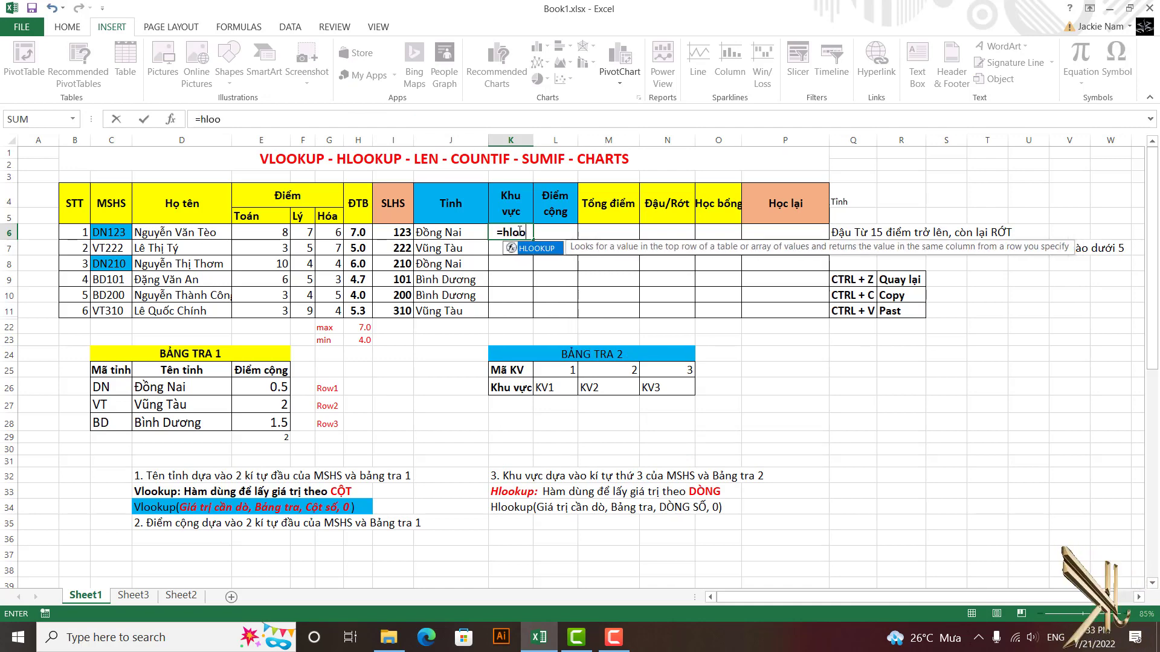
type("kup(value")
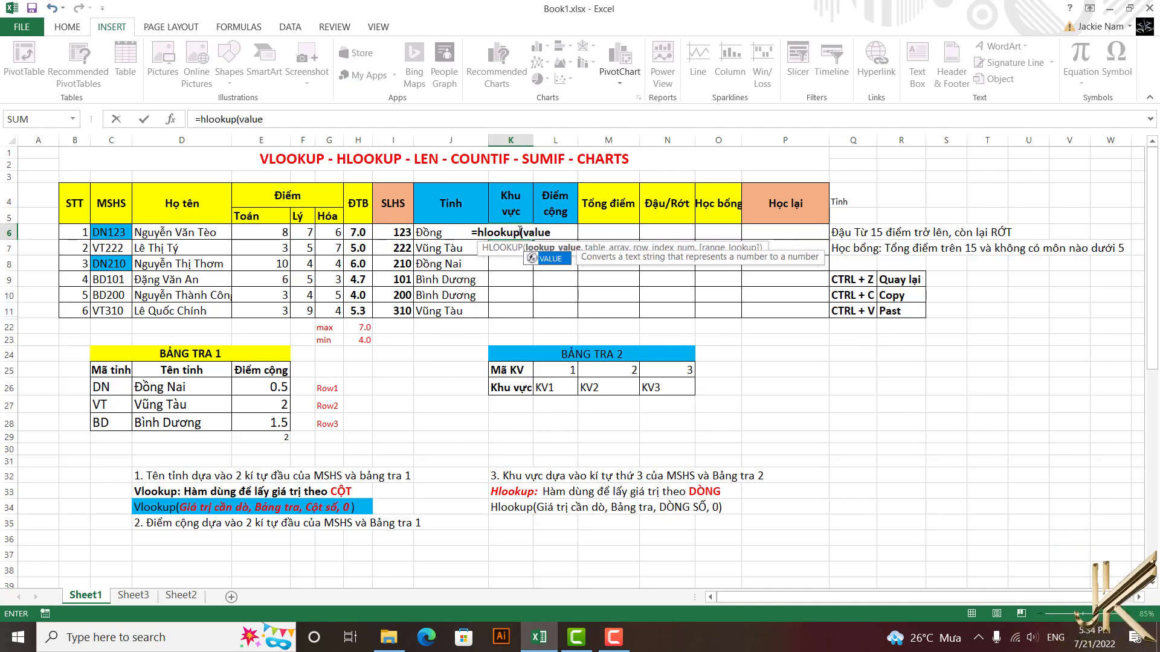
type("(mid(")
left_click(117, 234)
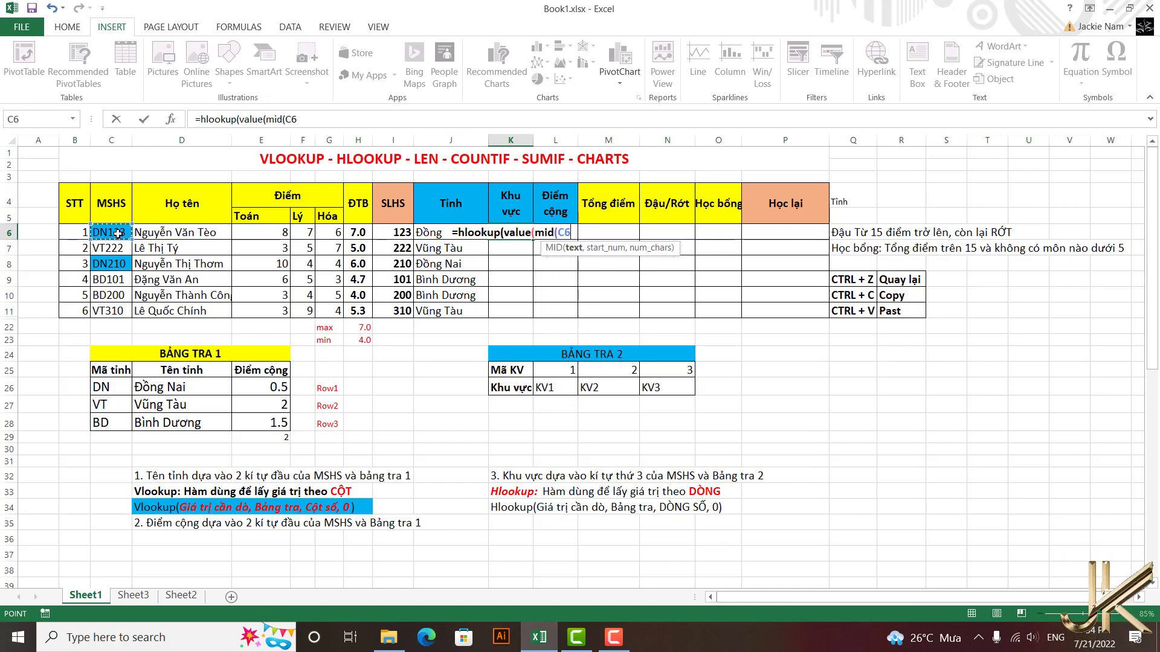
type(",3,1))")
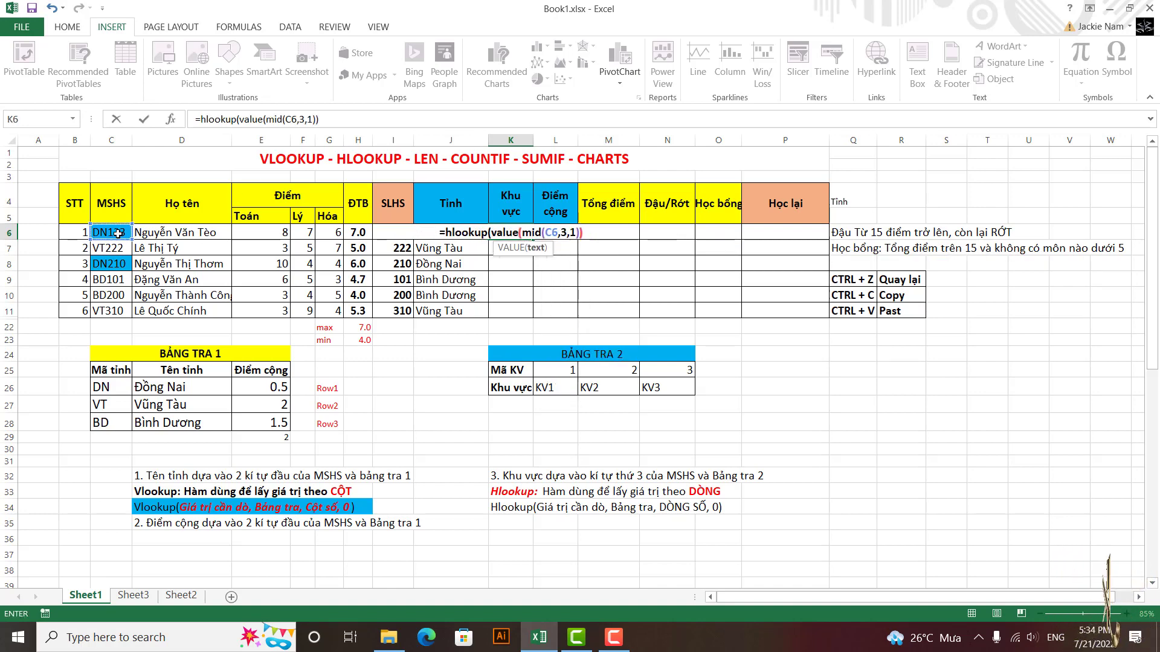
Step: Finish the K6 HLOOKUP with table $L$25:$N$26, row 2 and match option 0, and fill it down to K11
type(",")
left_click_drag(559, 369, 668, 388)
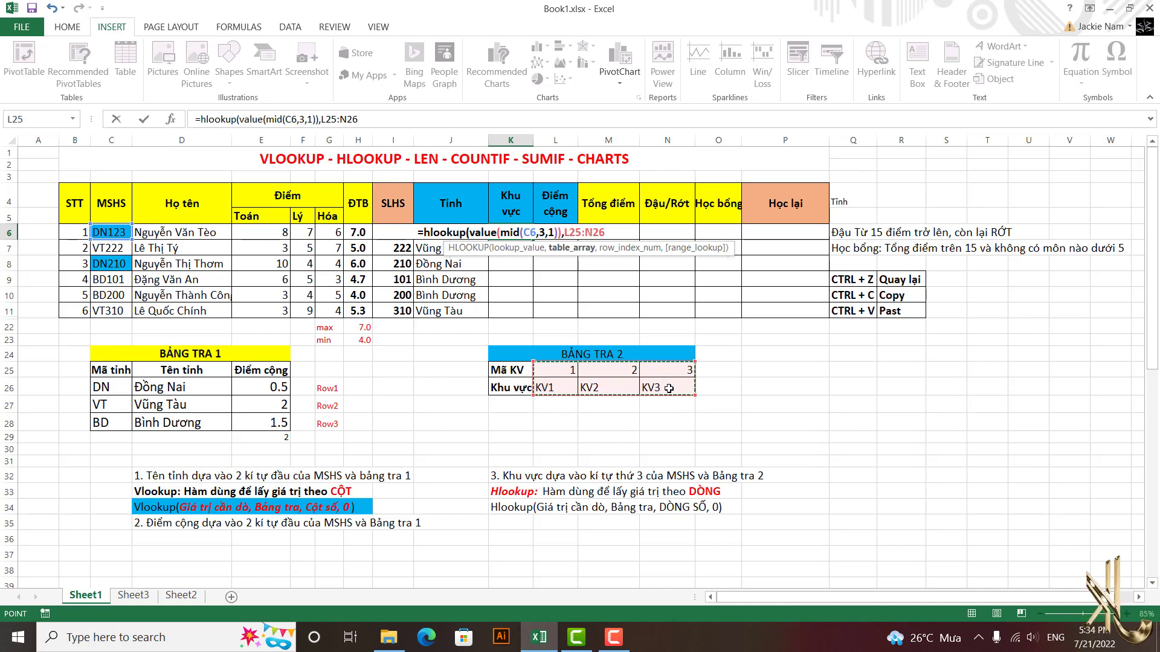
key("F4")
type(",2,0)")
key("Return")
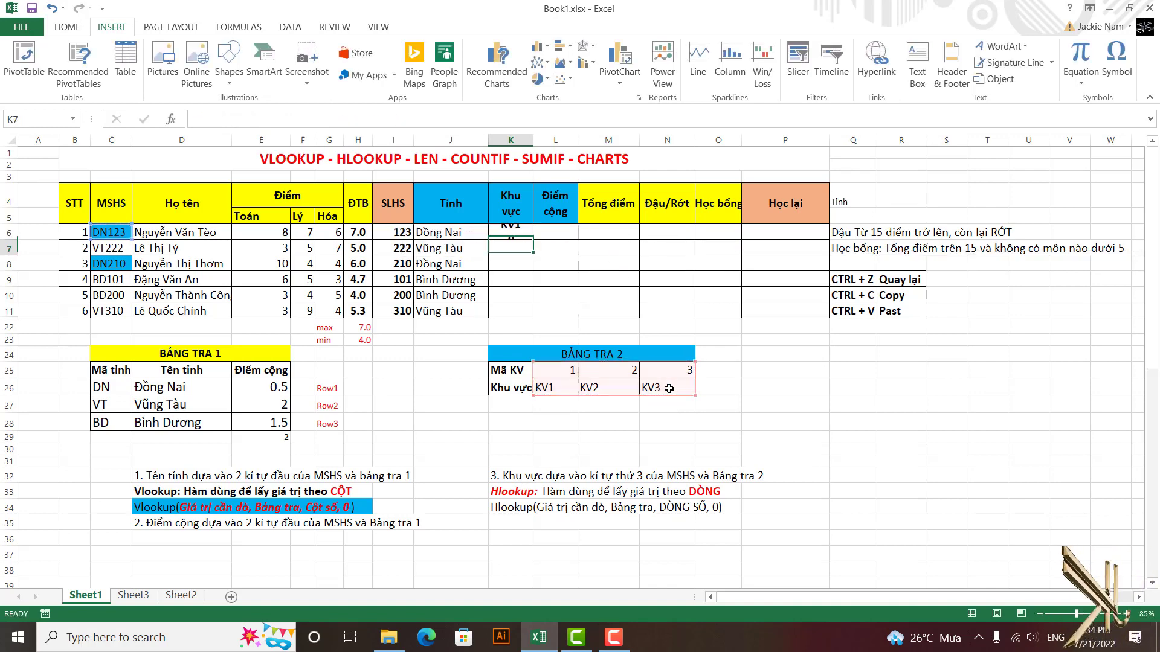
left_click(516, 234)
left_click_drag(532, 239, 530, 317)
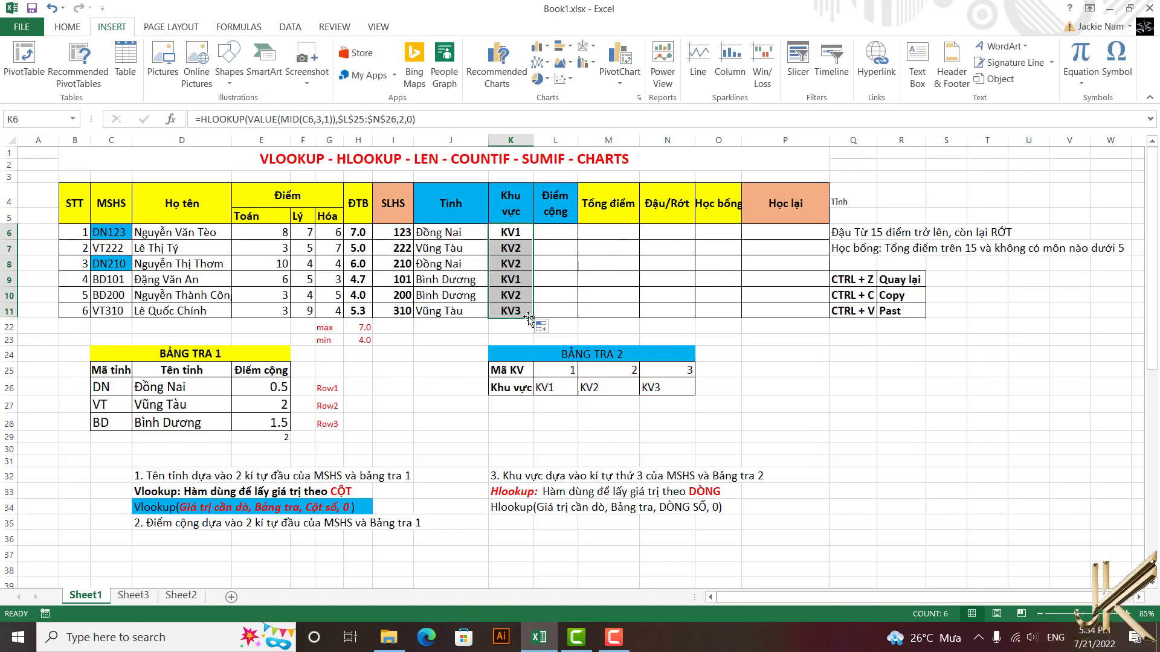
Step: Append ", nếu MSHS bắt đầu bằng DN thì lấy Điểm cộng 1, còn lại lấy điểm cộng 2" to instruction 2 in D35
double_click(246, 523)
left_click_drag(246, 523, 428, 525)
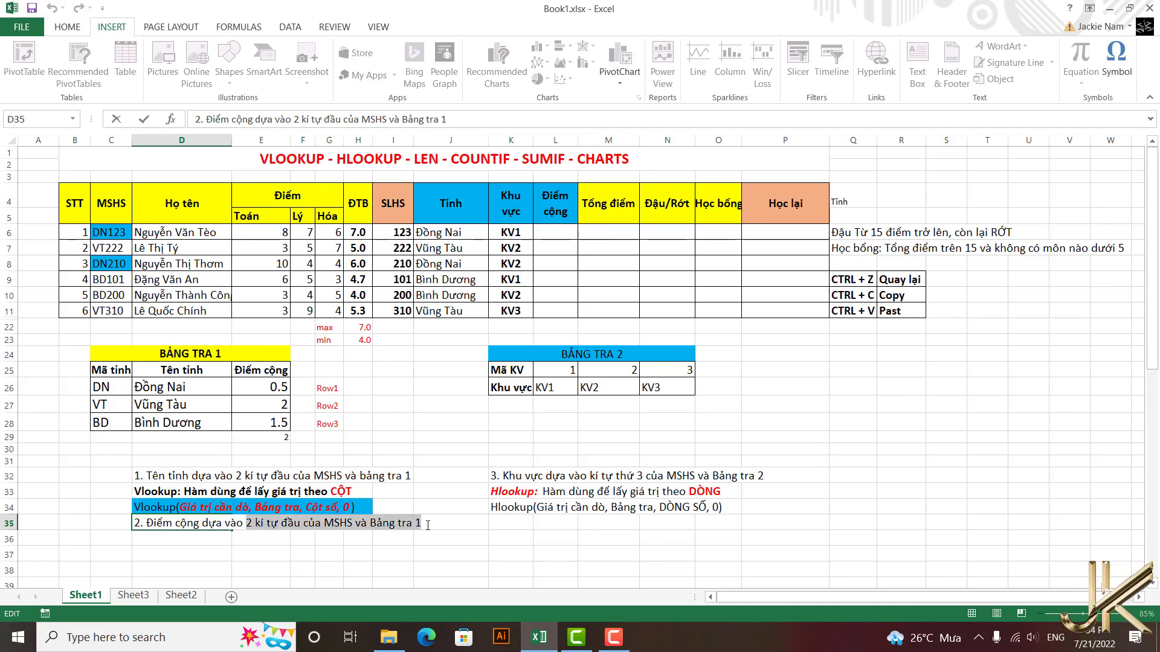
left_click(428, 525)
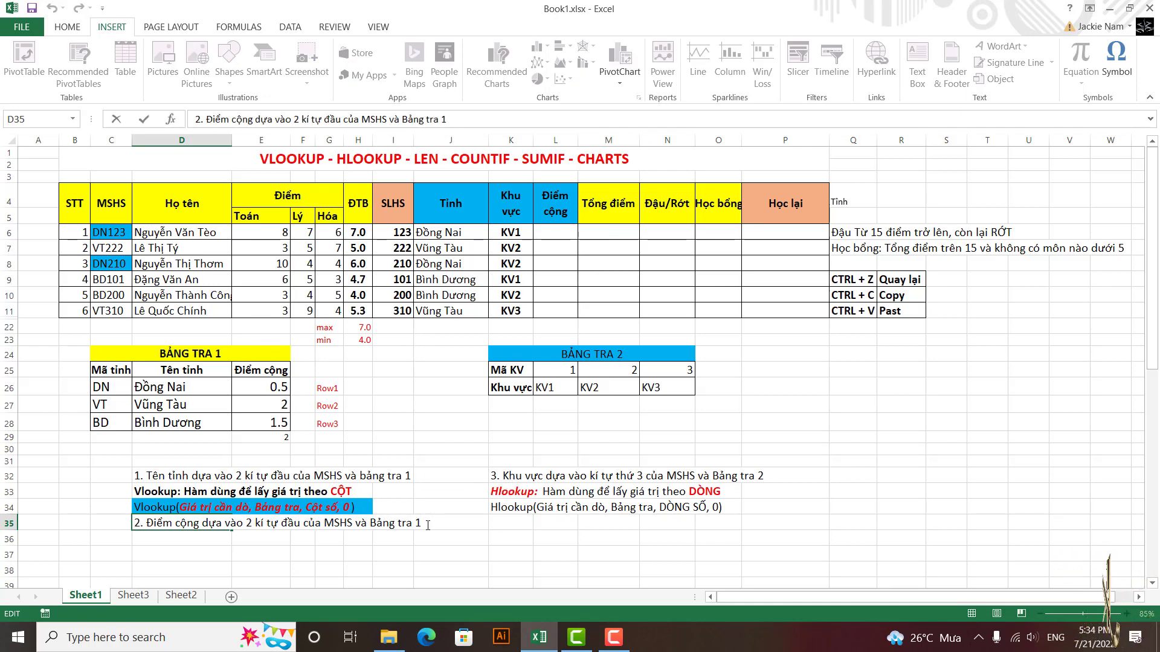
type(", ")
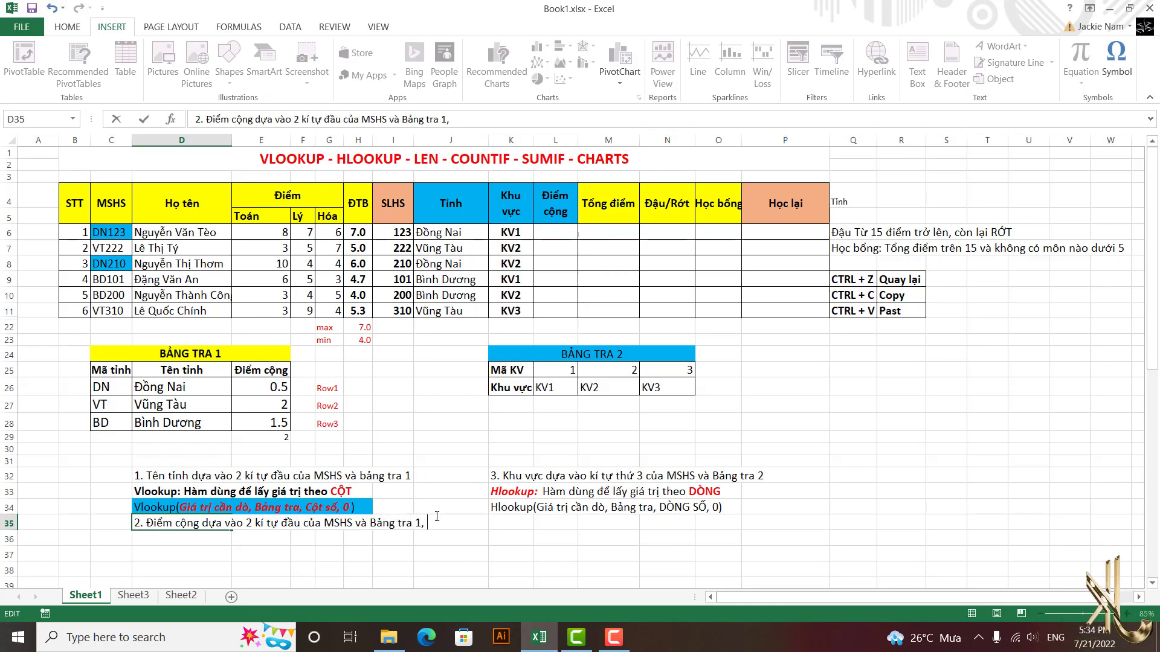
type("nếu là")
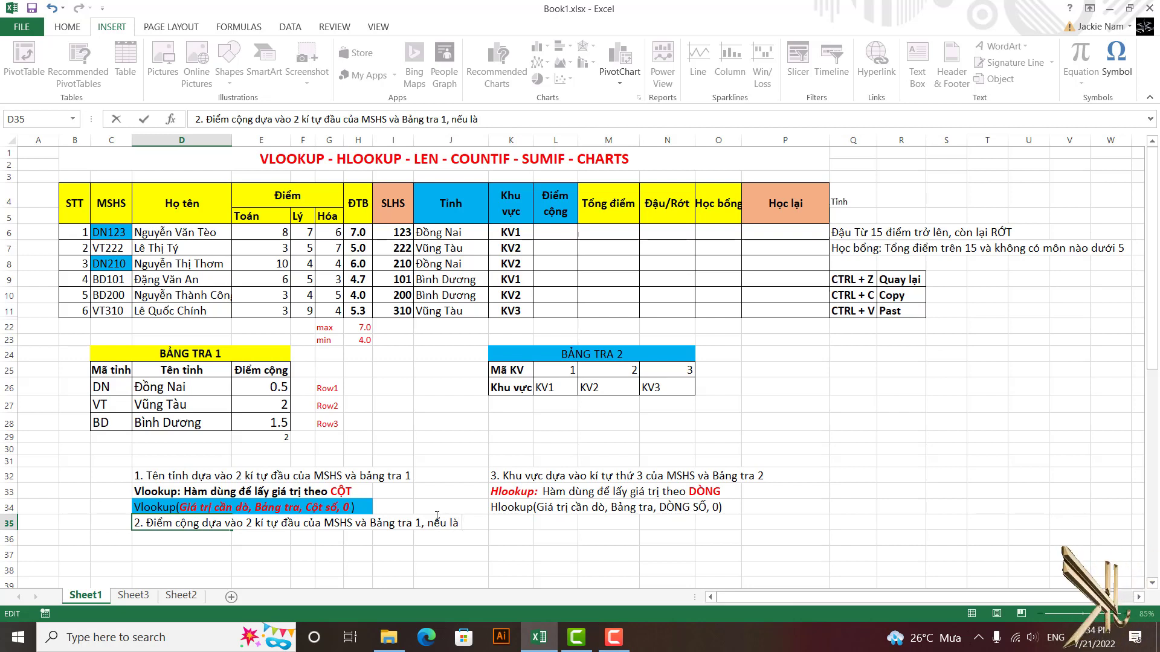
key("BackSpace")
key("BackSpace")
key("BackSpace")
type("MSHS và Bảng tra 1, nếu MS")
type("HS bắt đầu bằng DN thì ")
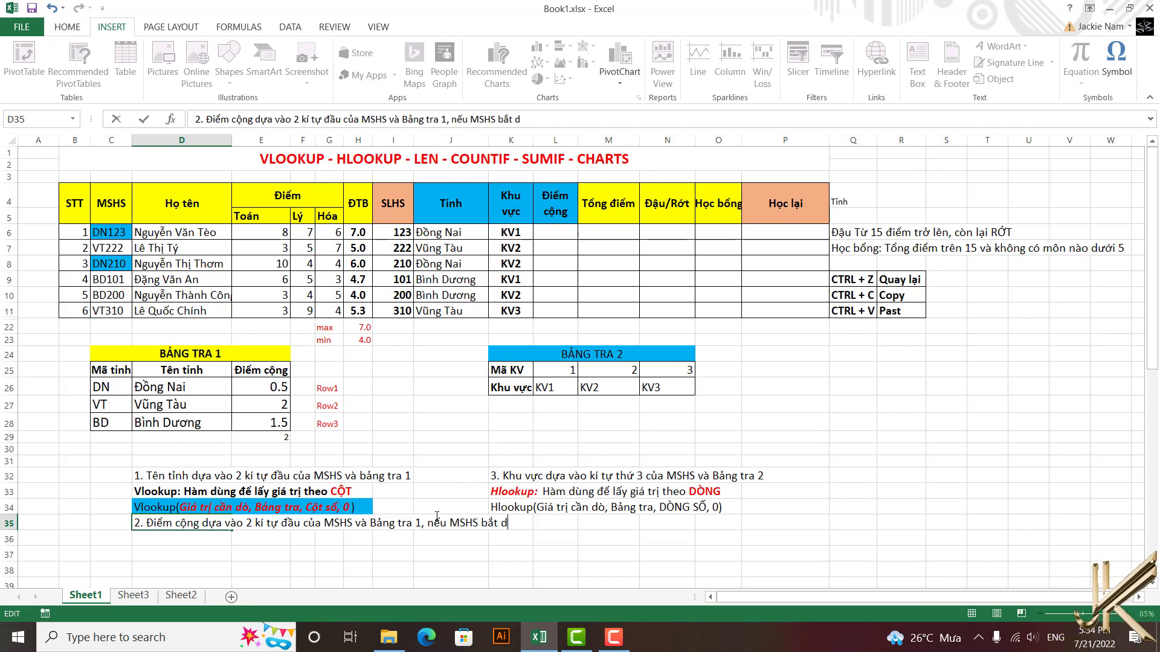
type("lấy ")
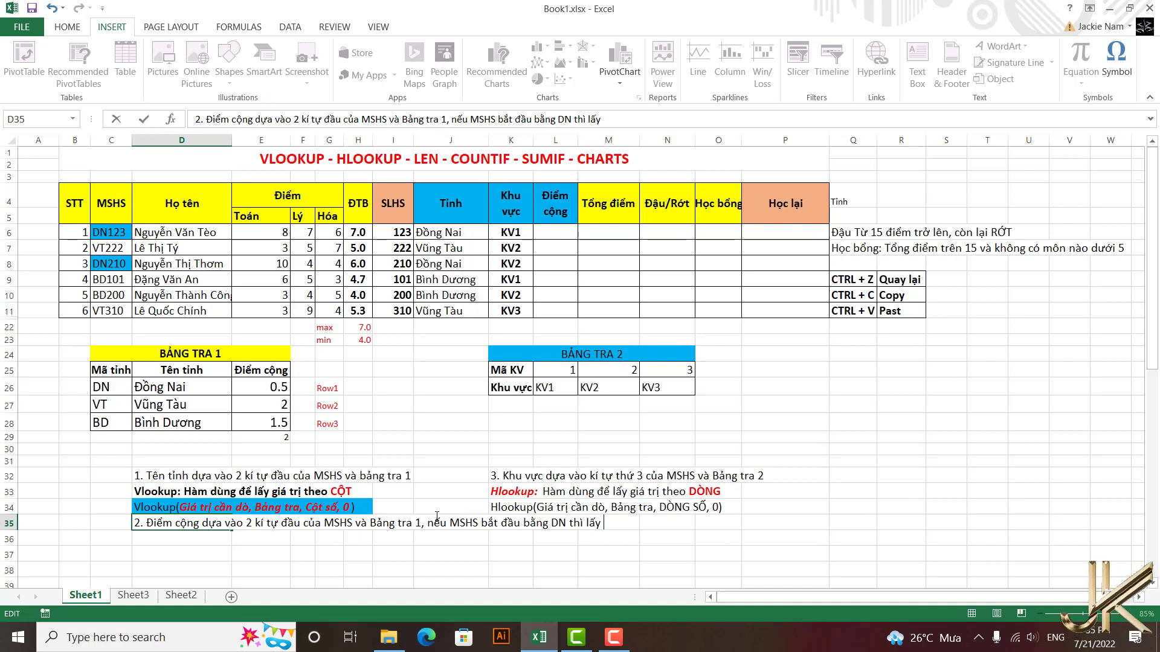
type("Điểm cộng 1, còn lại l")
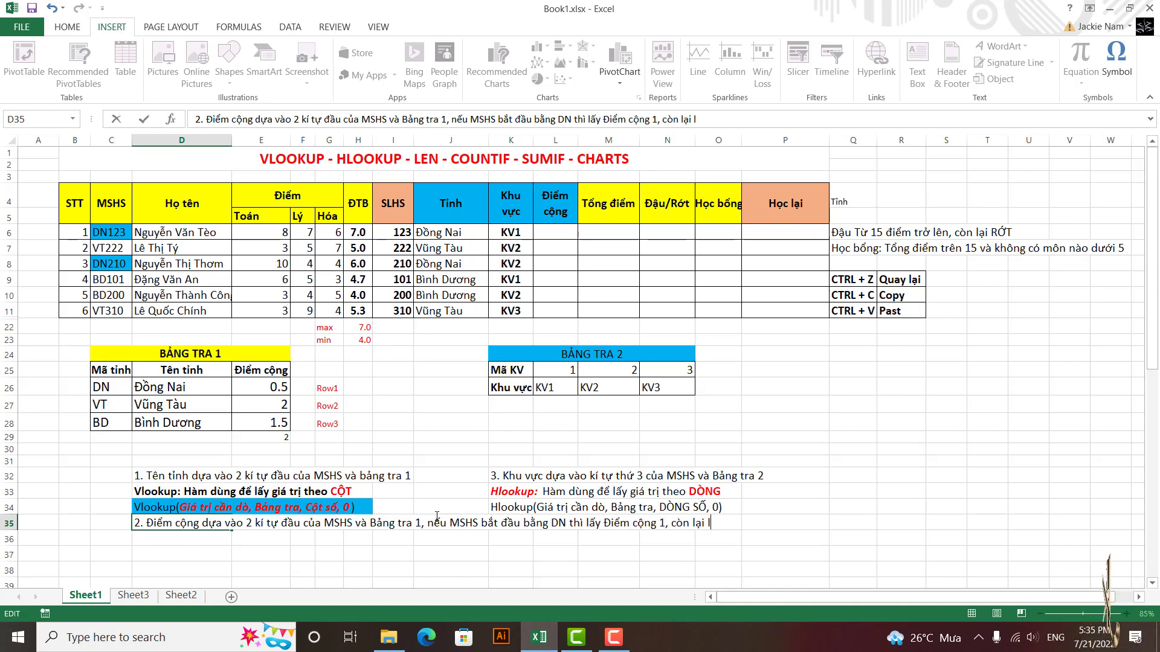
type("ấy điểm cộng 2")
left_click(766, 548)
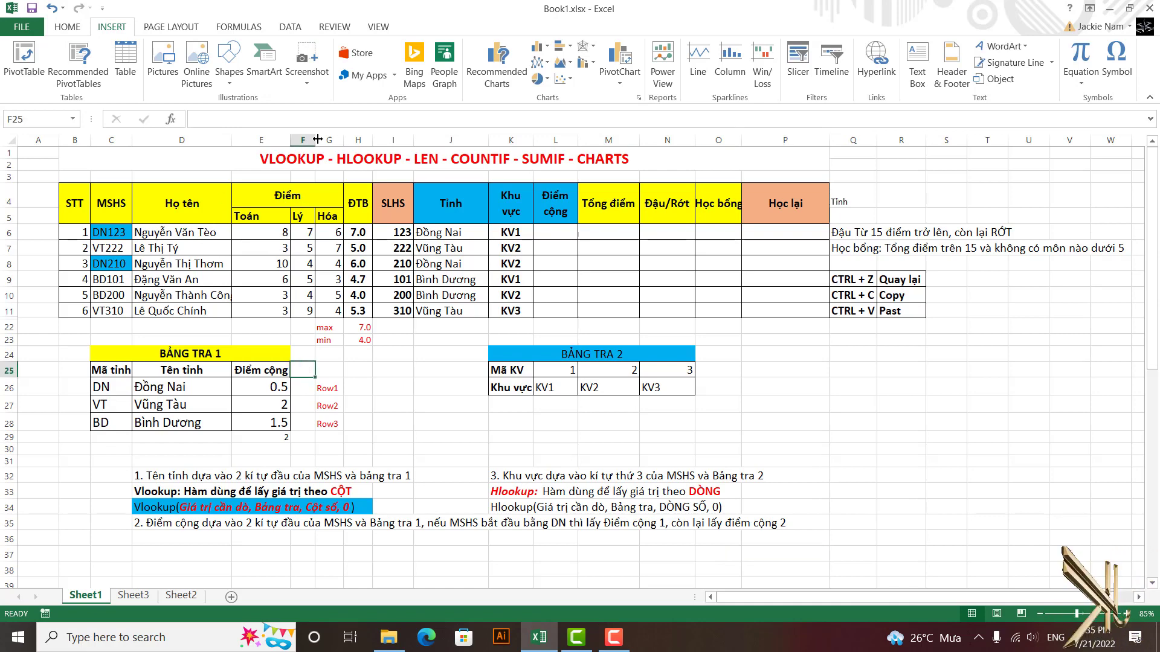
Step: Widen column F and add a "Điểm cộng 2" column in F25:F28 with the values 2, 1 and 4
left_click_drag(315, 139, 371, 139)
left_click(329, 371)
type("Đieểm cộng 2")
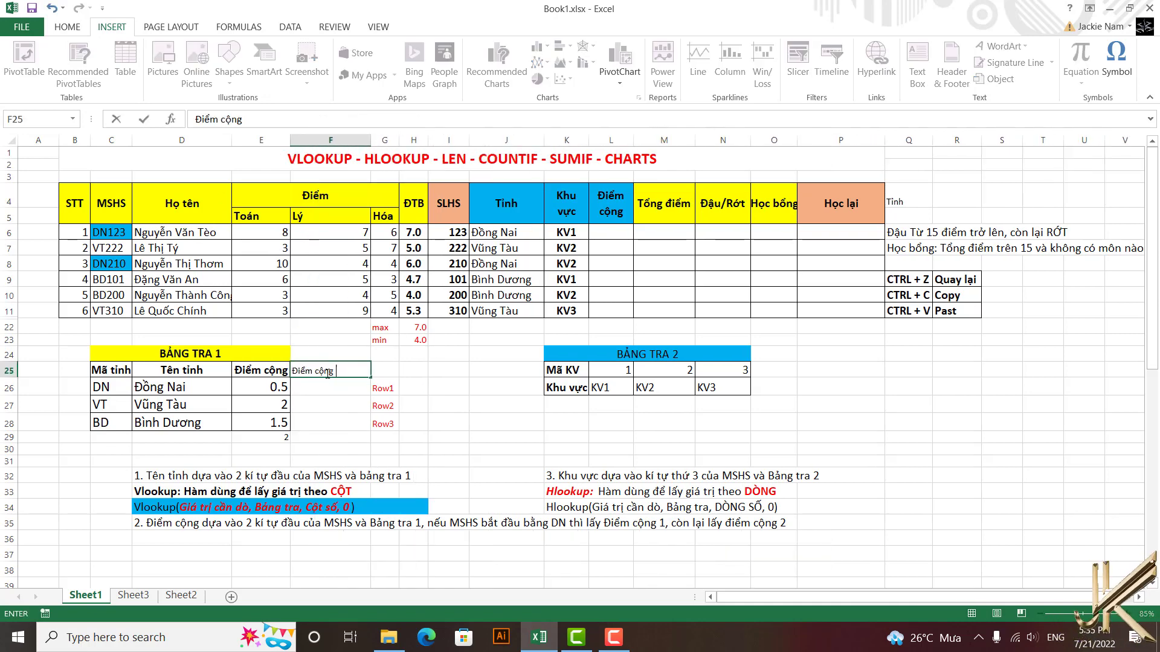
key("Return")
type("2")
key("Return")
type("1")
key("Return")
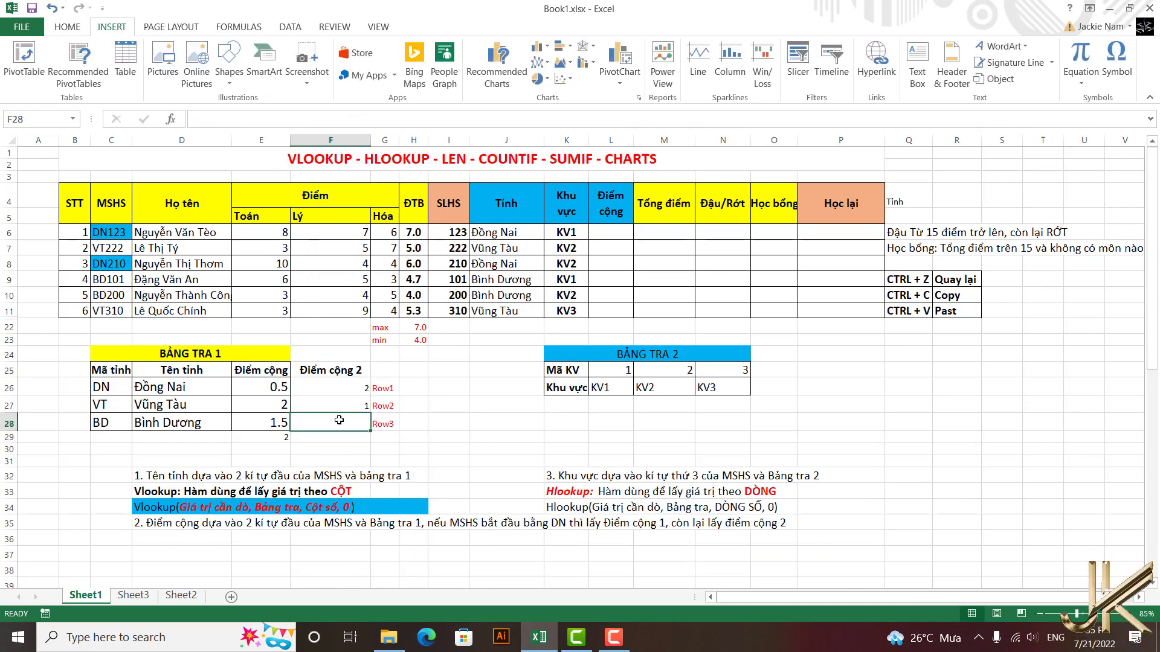
type("4")
key("Return")
Step: Apply all borders to the two bonus-point columns, E25:F28
left_click_drag(287, 370, 338, 423)
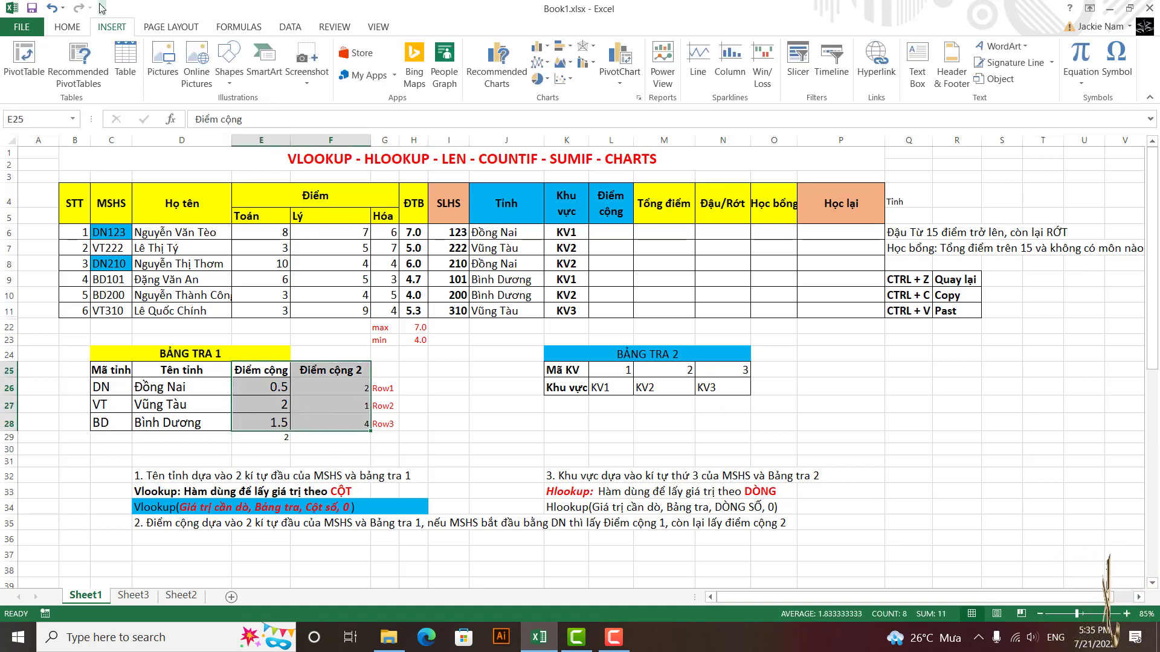
left_click(67, 26)
left_click(196, 75)
left_click(212, 197)
Step: Merge and center the BẢNG TRA 1 heading across C24:F24 to span the added column
left_click(257, 354)
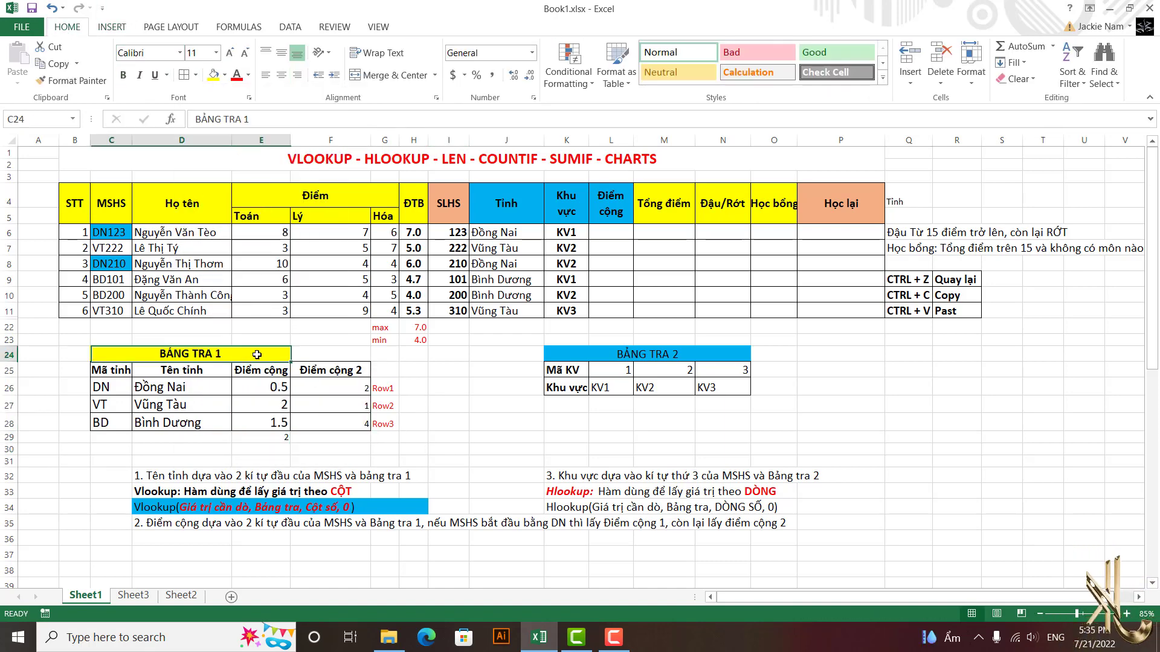
left_click_drag(256, 354, 352, 427)
left_click(392, 75)
left_click(392, 75)
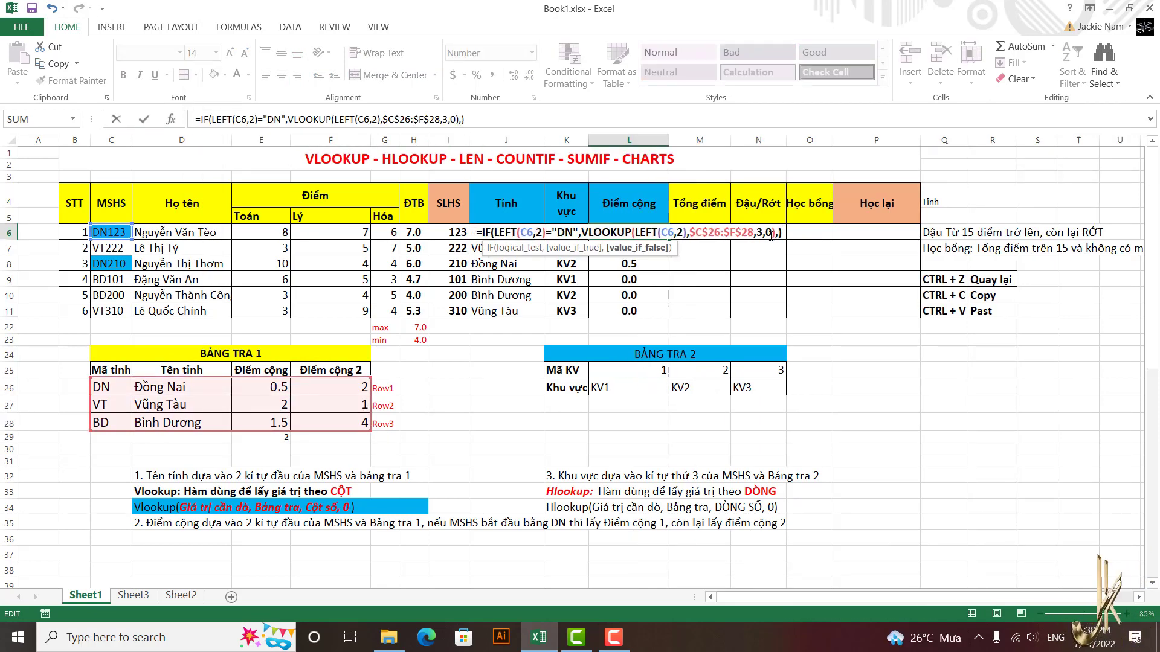
Step: Copy the VLOOKUP in L6's IF formula into its false argument with column index 4, and fill the formula down to L11
left_click_drag(779, 231, 578, 232)
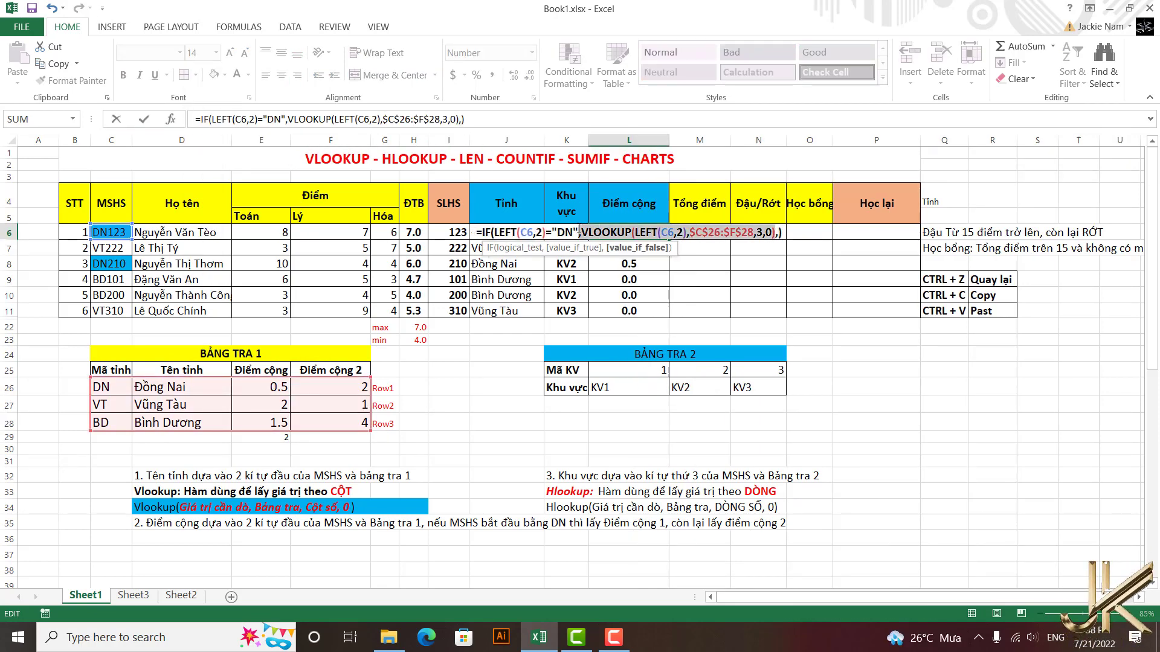
key("ctrl+c")
left_click(779, 232)
key("ctrl+v")
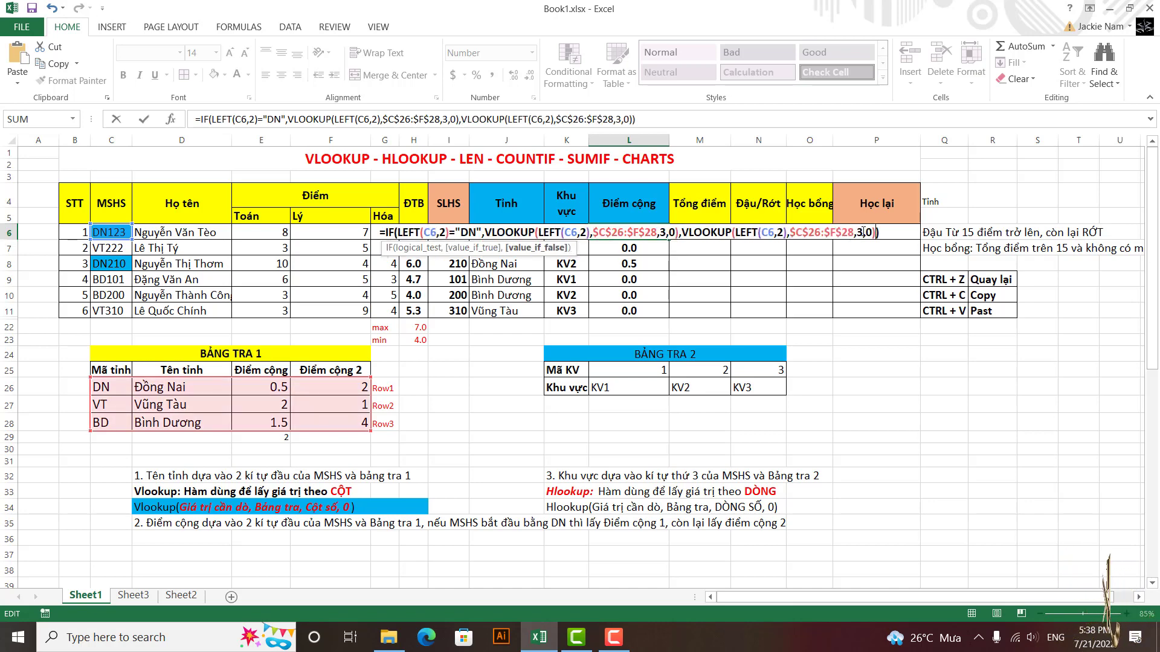
left_click(864, 232)
key("BackSpace")
type("4")
key("Return")
left_click(628, 232)
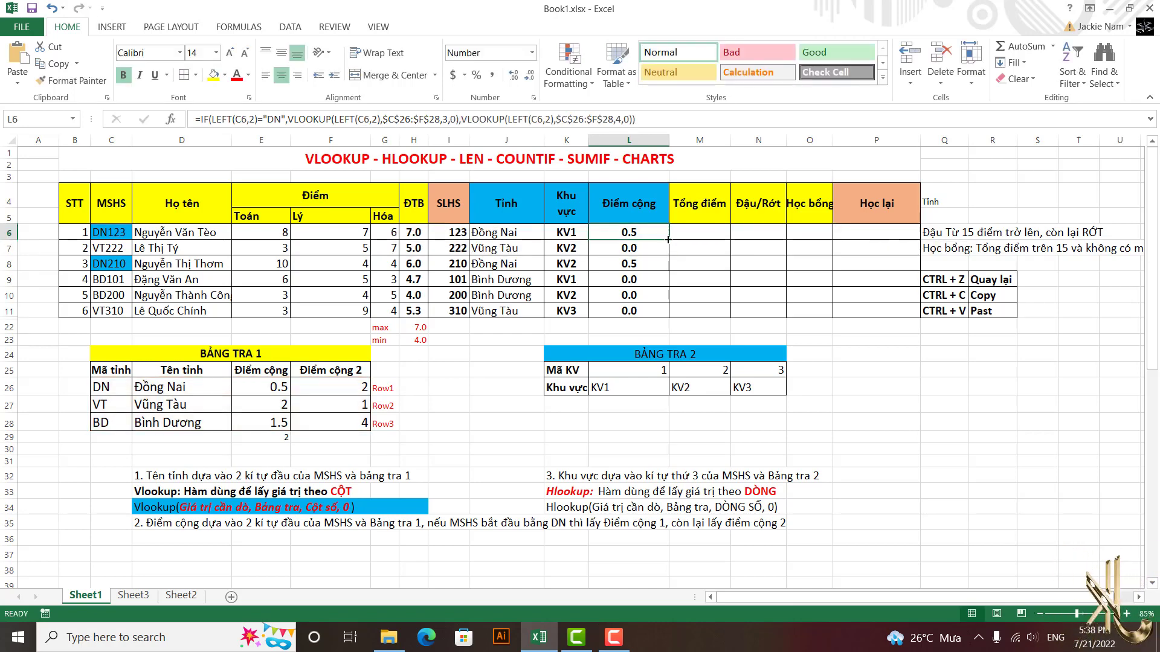
double_click(668, 239)
left_click(640, 232)
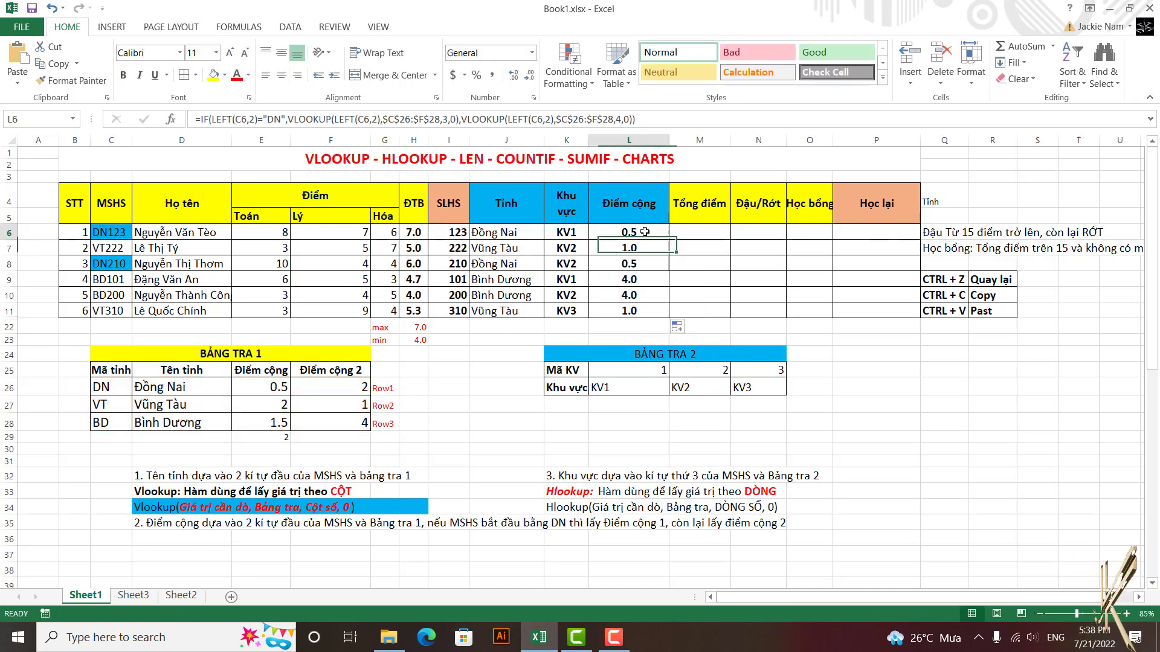
Step: Enter =SUM(E6:G6)+L6 in M6 under Tổng điểm and fill it down to M11
left_click(695, 232)
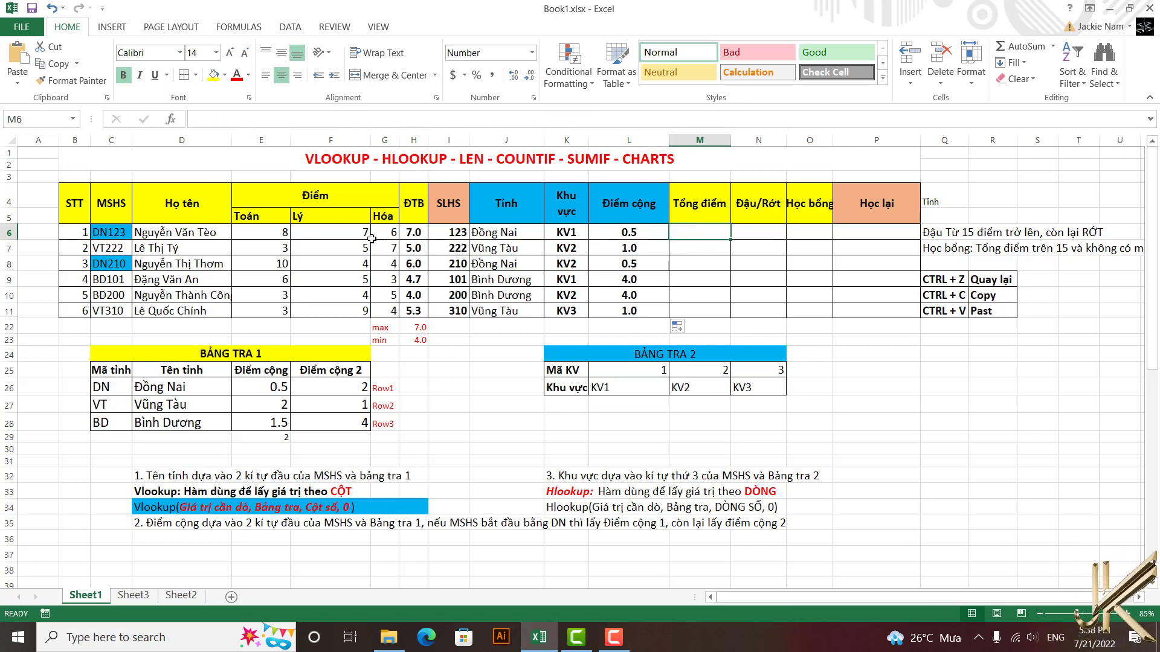
type("=sum(")
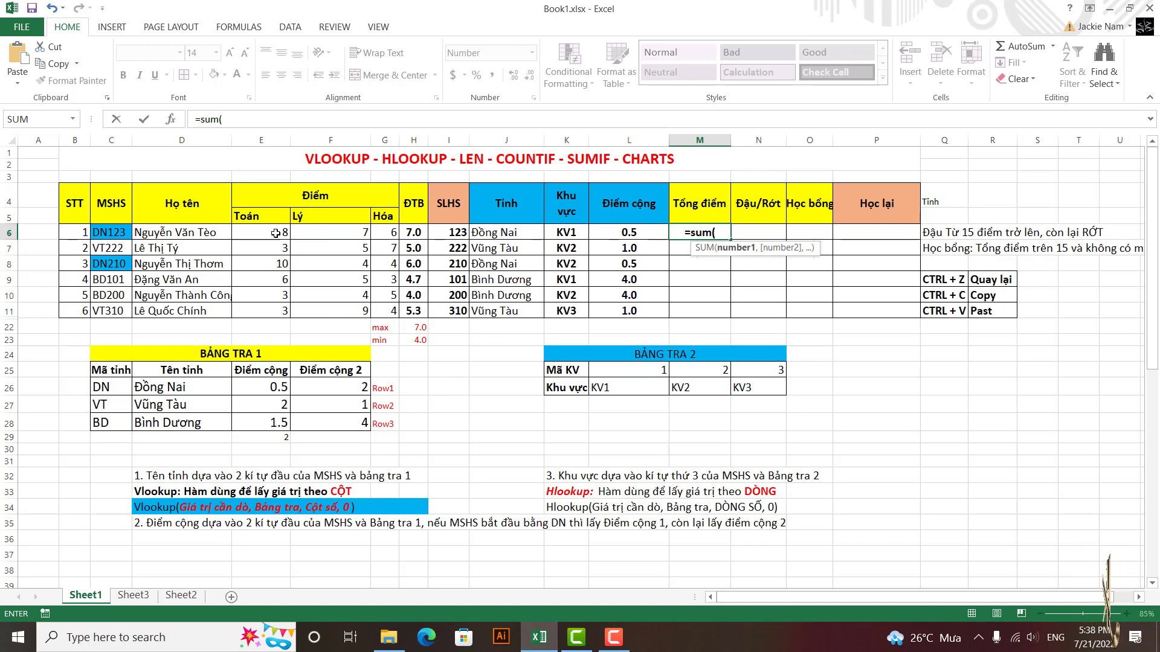
left_click_drag(275, 233, 380, 233)
type(")+")
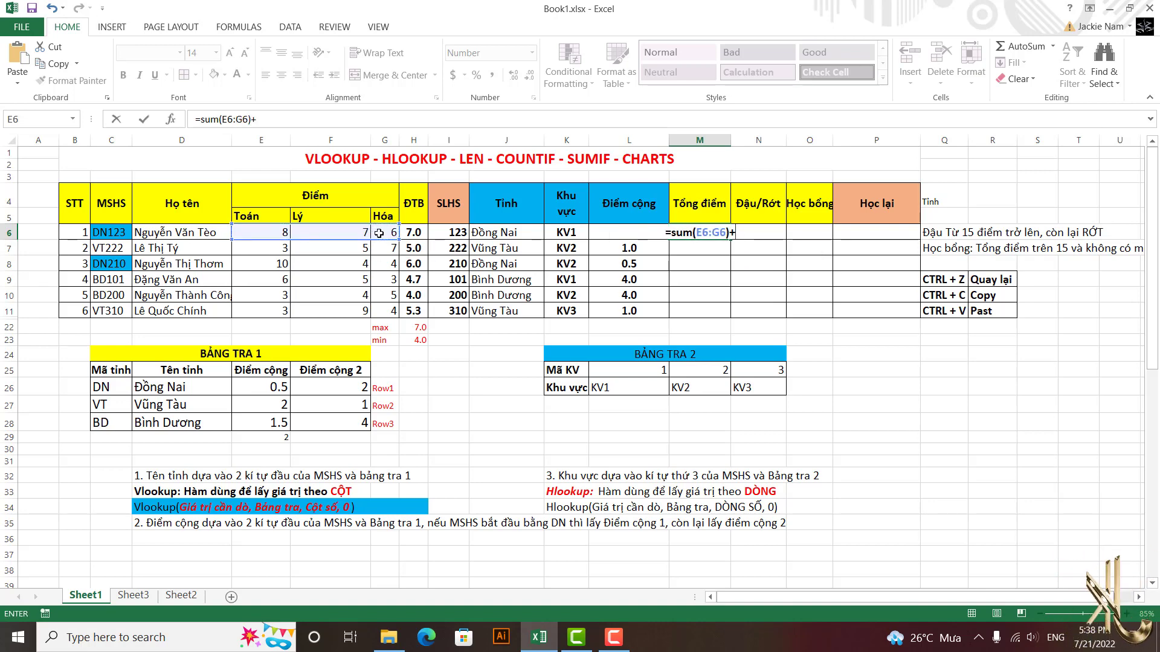
left_click(611, 232)
key("Return")
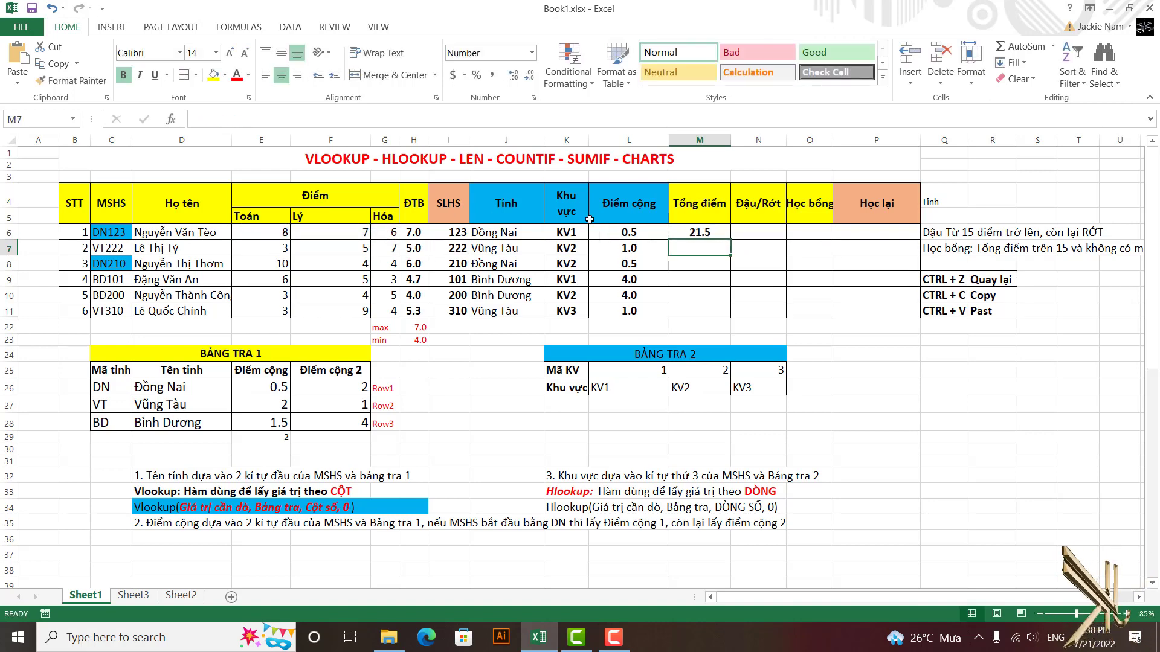
left_click(713, 233)
left_click_drag(730, 240, 730, 318)
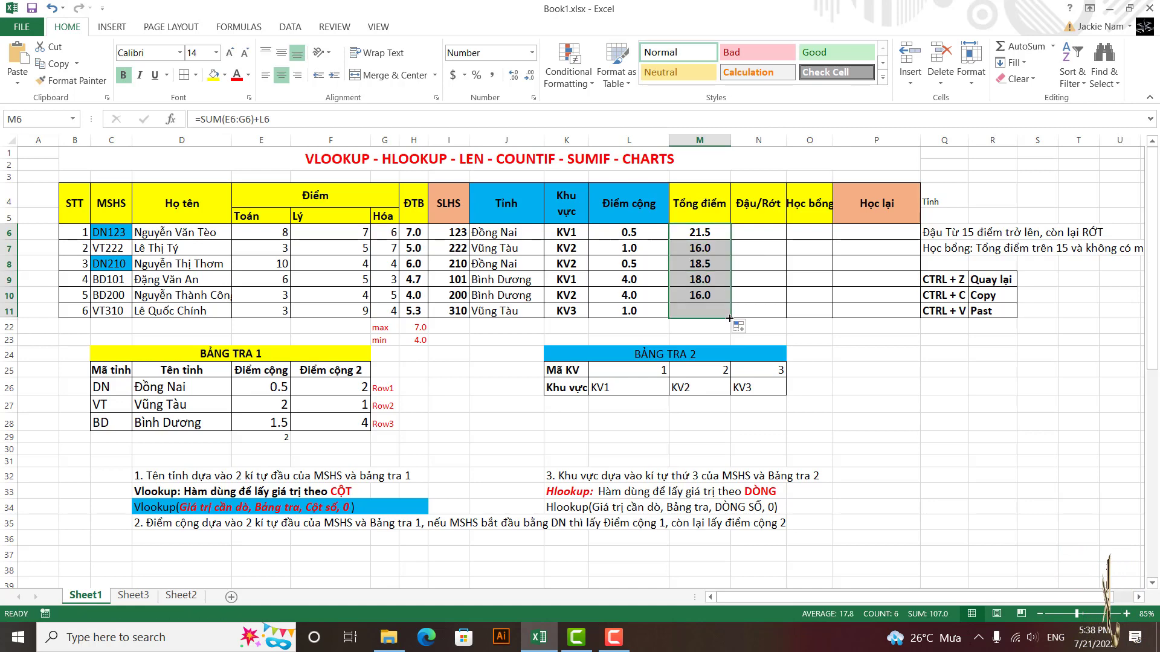
Step: Change the pass mark in the Đậu rule note in Q6 to 17 points
left_click(762, 232)
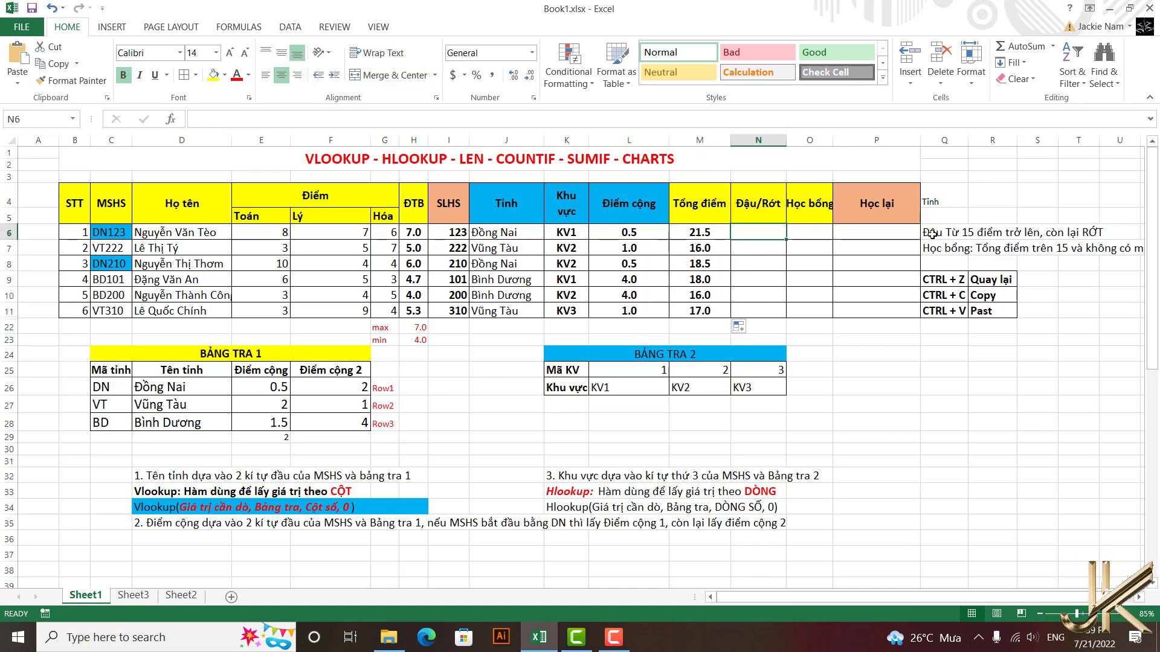
double_click(932, 233)
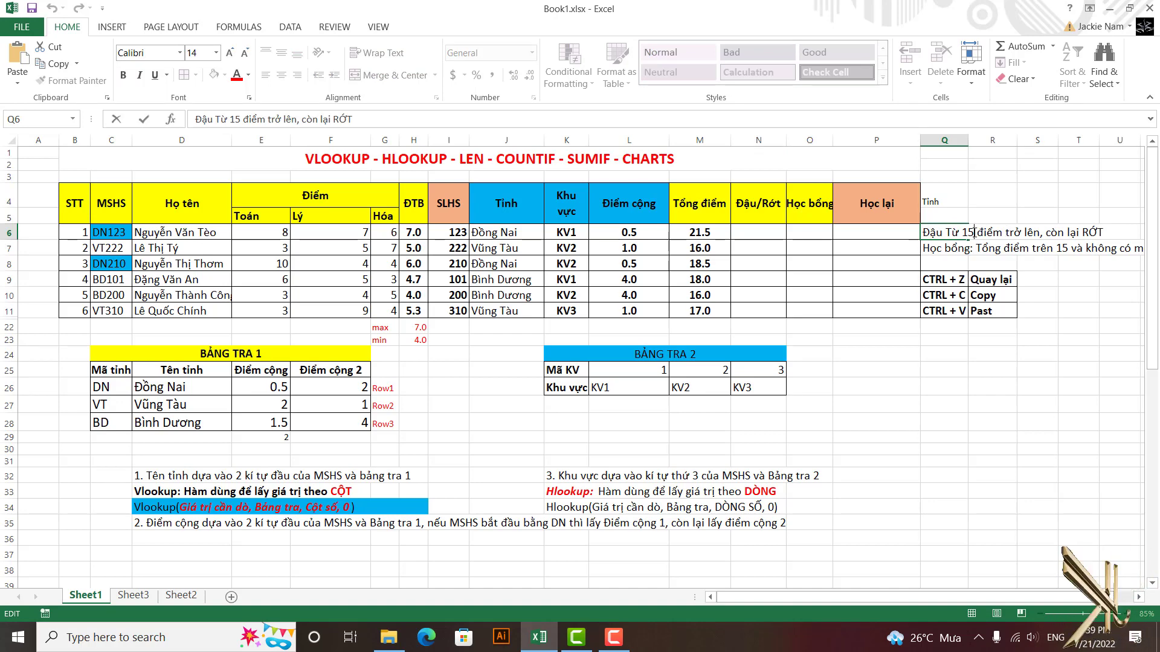
key("BackSpace")
type("7")
Step: Enter =IF(M6>=17,"ĐẬU","RỚT") in N6 under Đậu/Rớt and fill it down to N11
left_click(762, 232)
type("=")
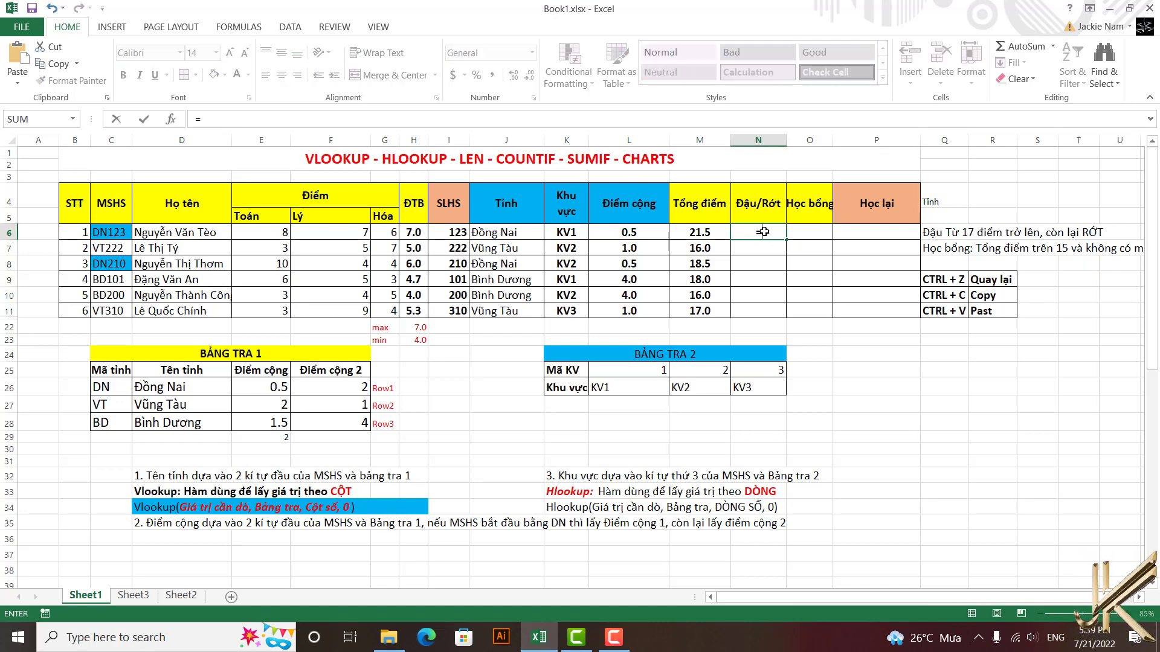
type("if(")
left_click(698, 232)
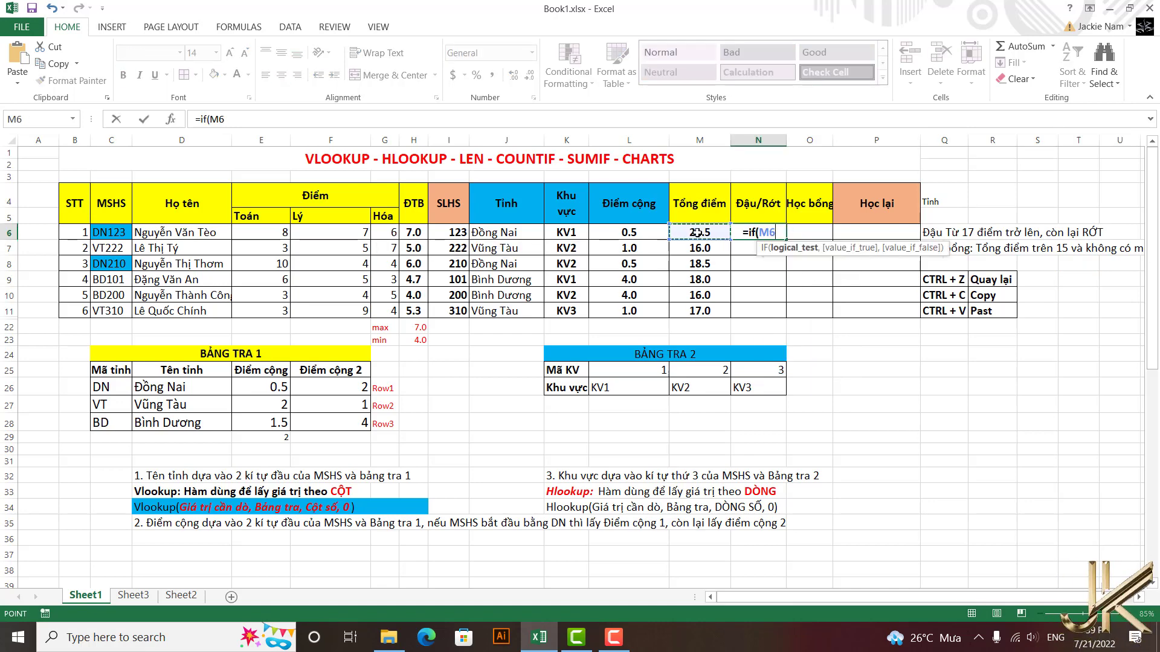
type(">")
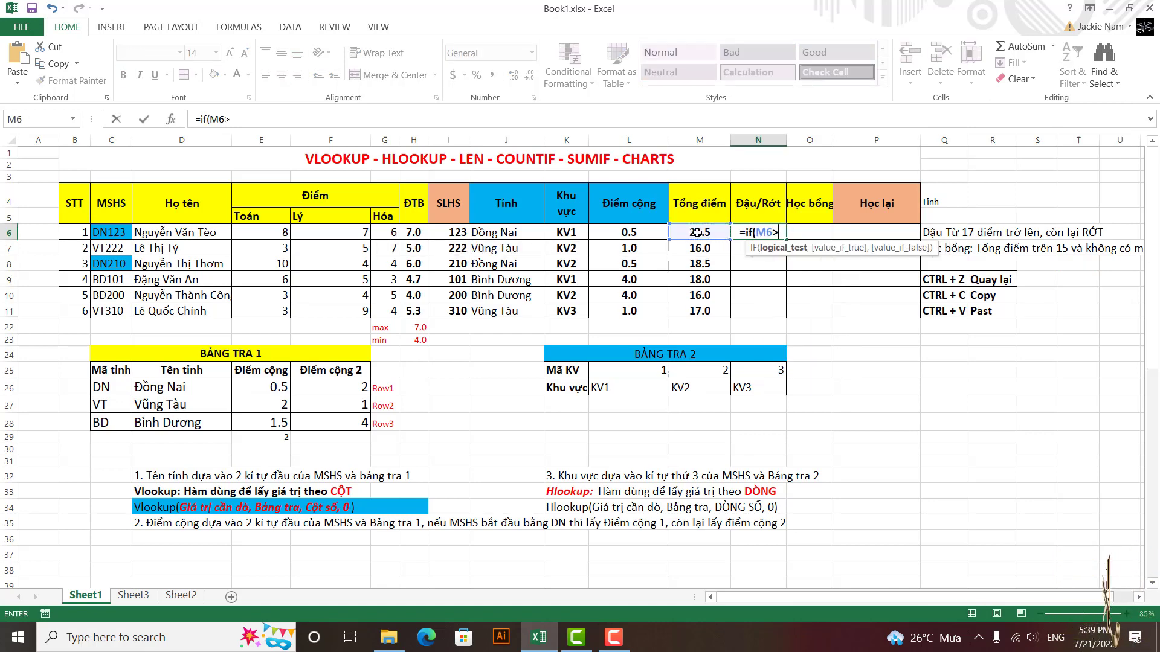
type("=")
type("17,")
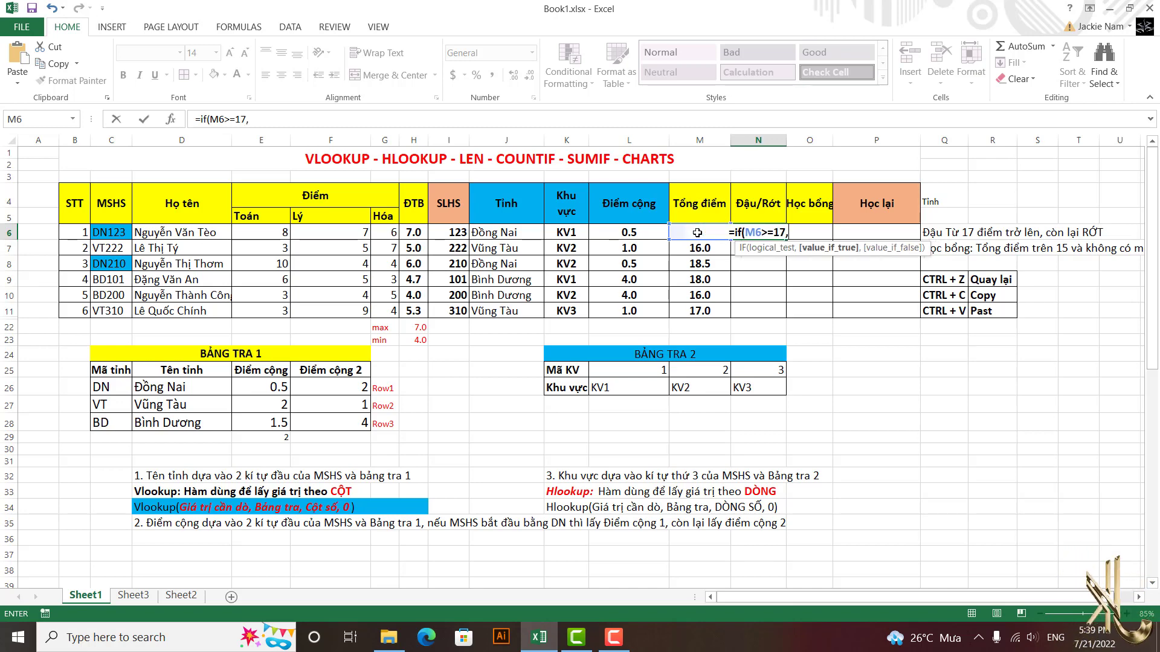
type("\"ĐAU\",\"RỚT\"")
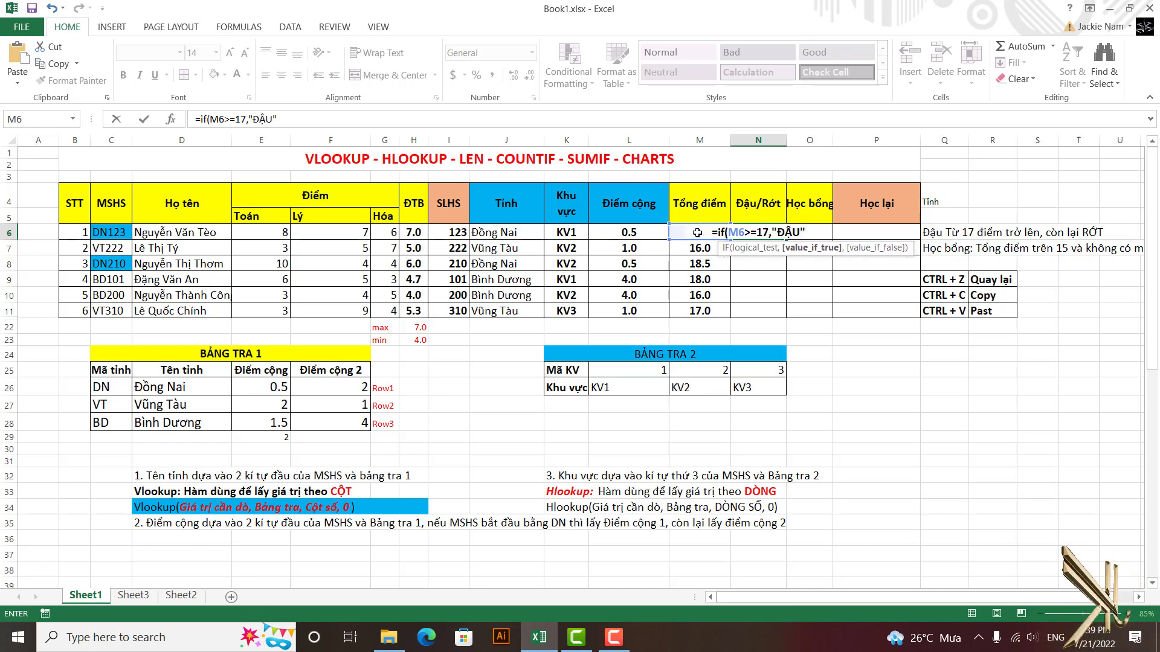
key("Return")
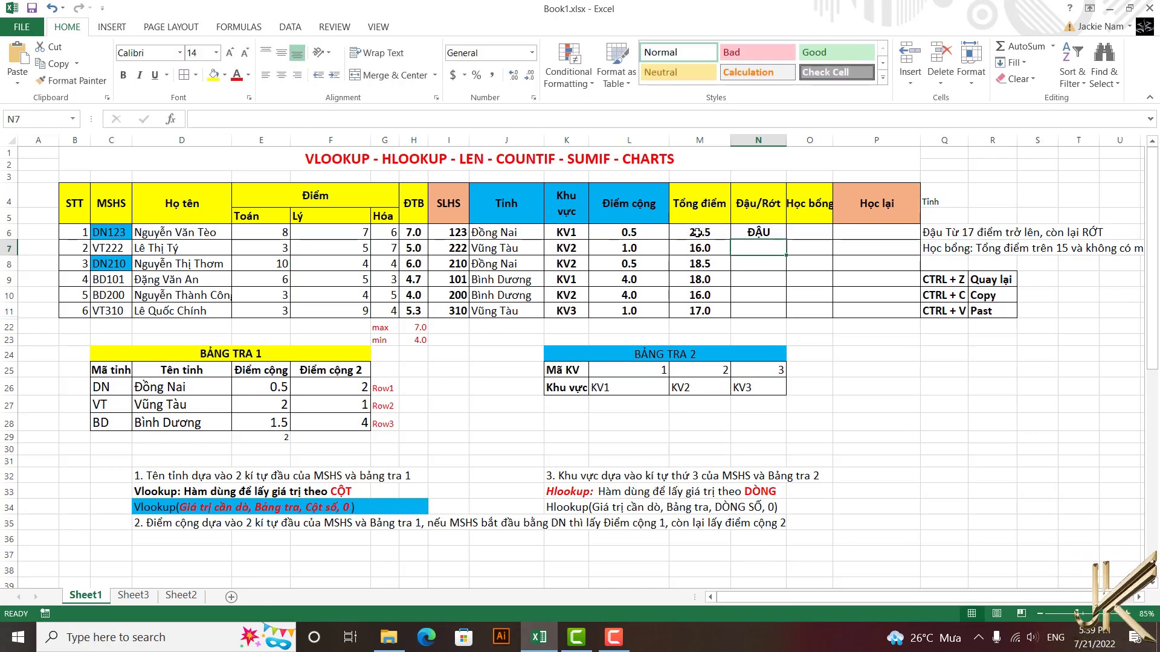
key("Up")
double_click(786, 240)
Step: Widen column O and change the minimum total in the Học bổng rule note in Q7 to 17
left_click_drag(833, 139, 868, 140)
left_click(979, 247)
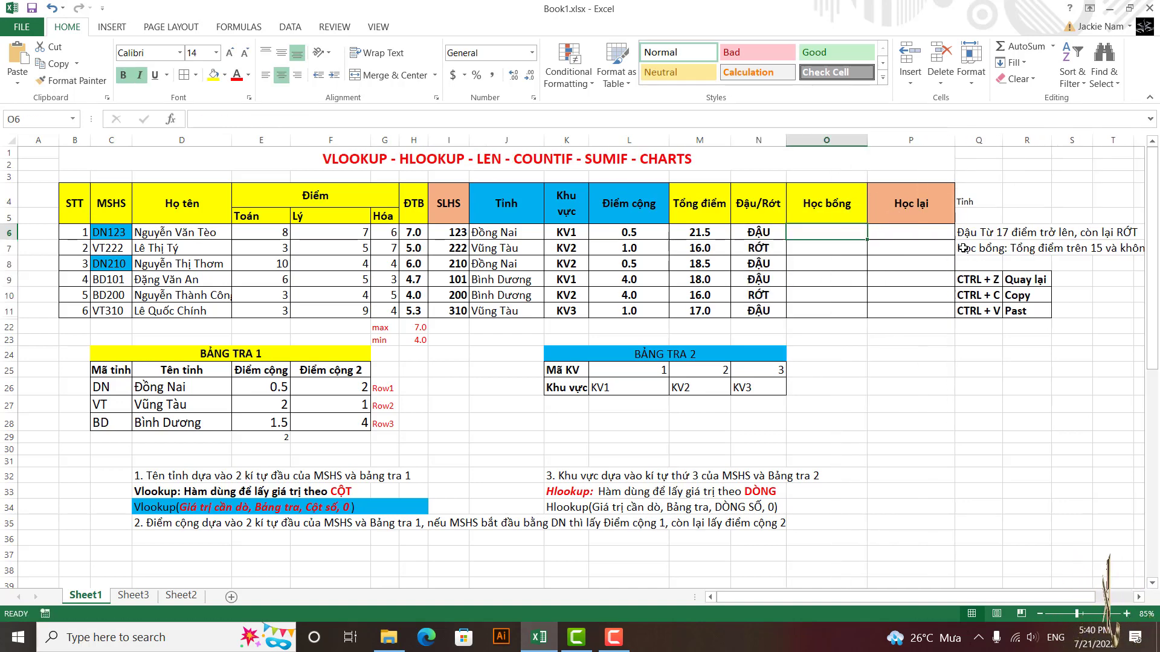
double_click(958, 248)
left_click_drag(958, 247, 1100, 260)
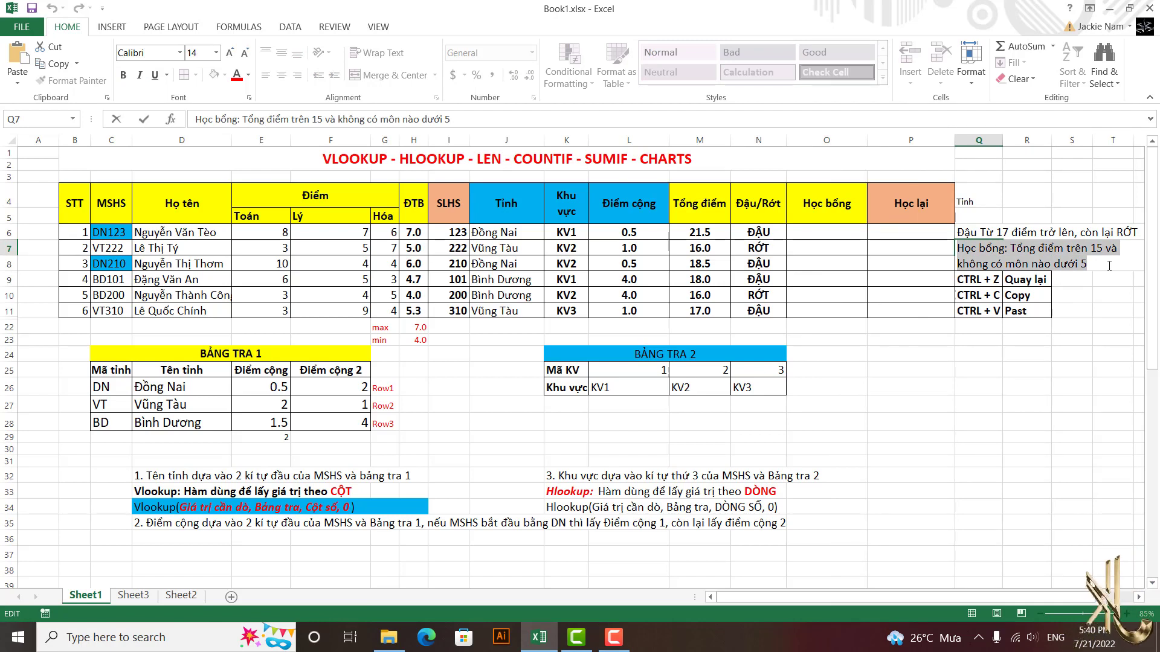
left_click(1098, 248)
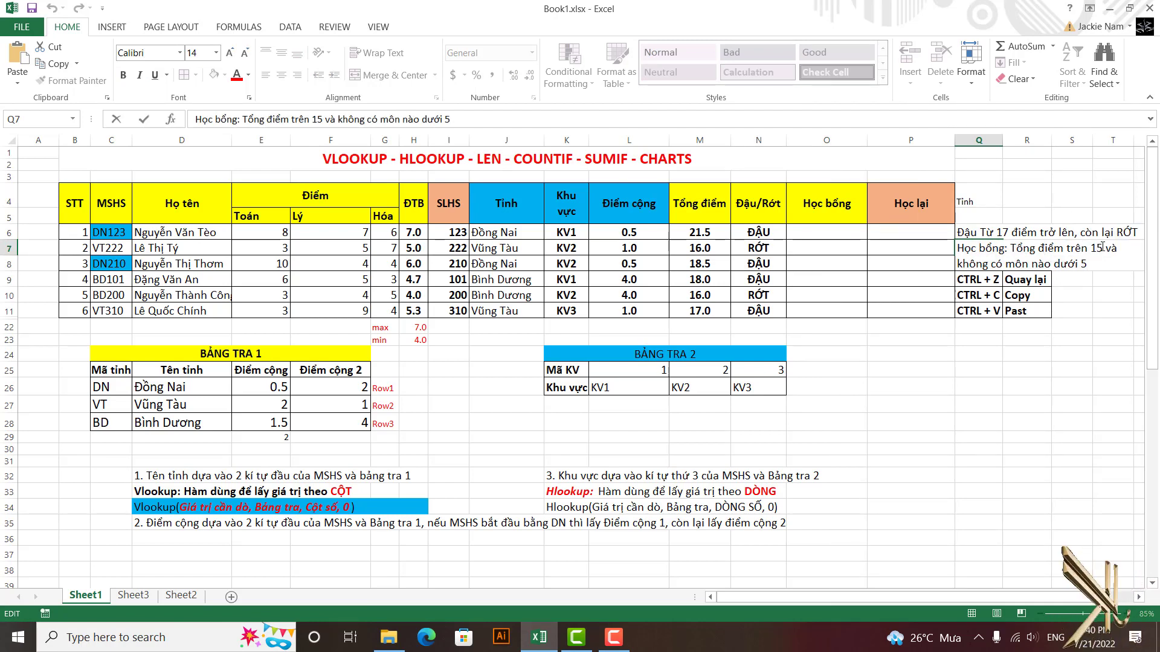
key("BackSpace")
type("7")
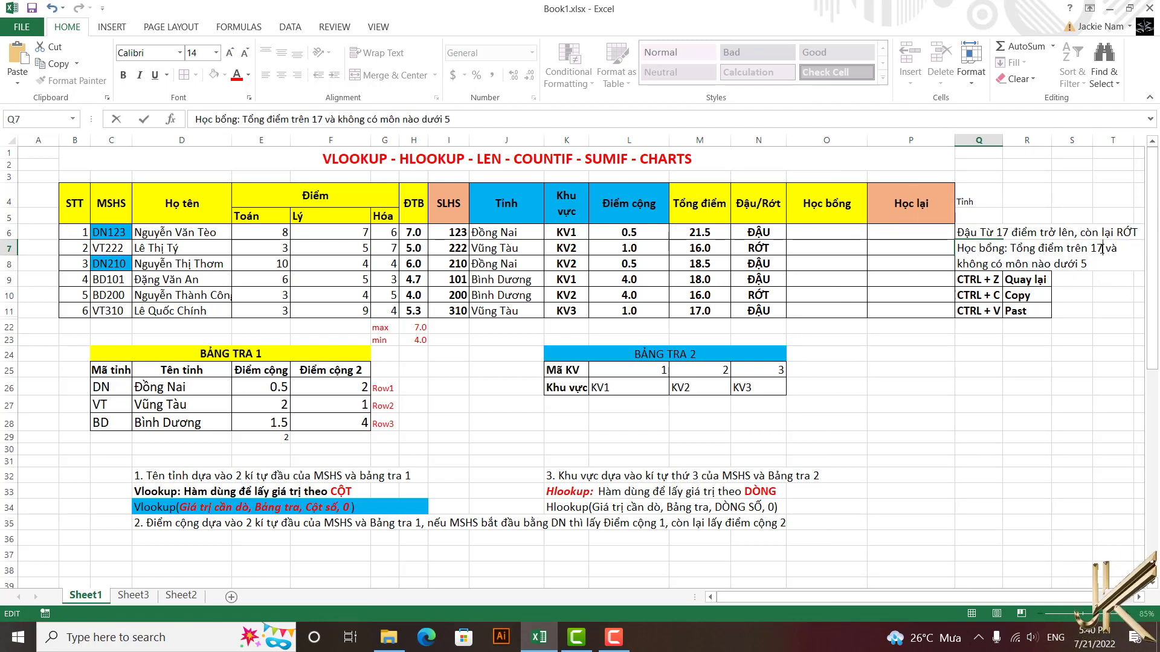
left_click_drag(1106, 248, 1120, 248)
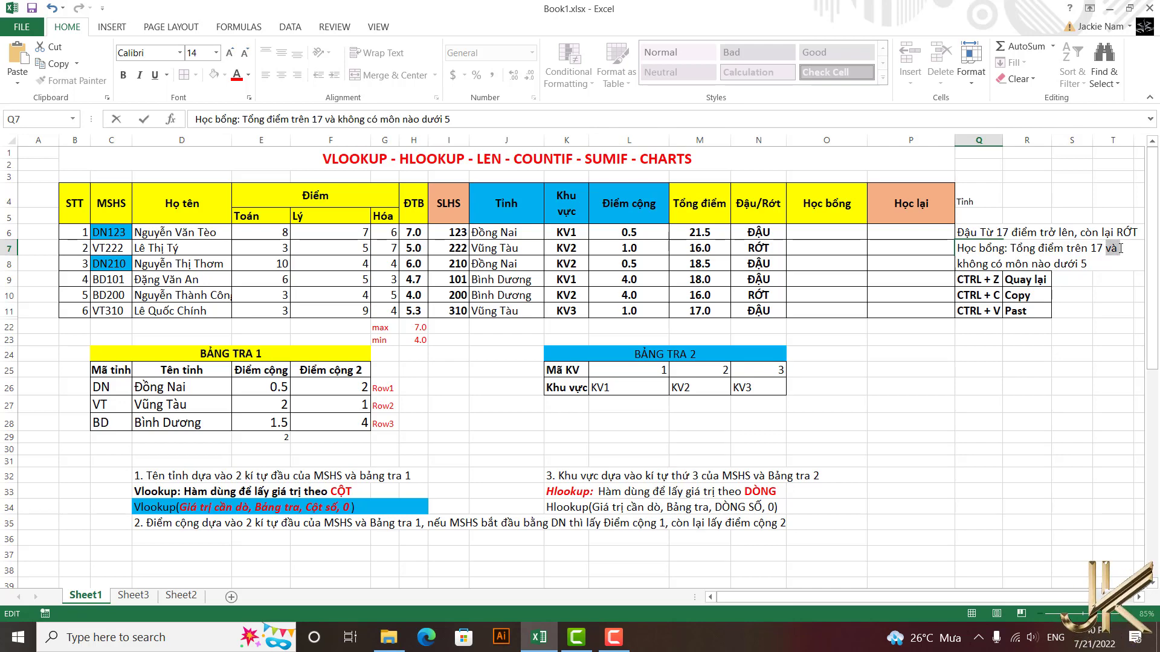
Step: Start an IF formula in O6 under Học bổng with an AND test whose first condition is M6>17
left_click(822, 235)
type("=")
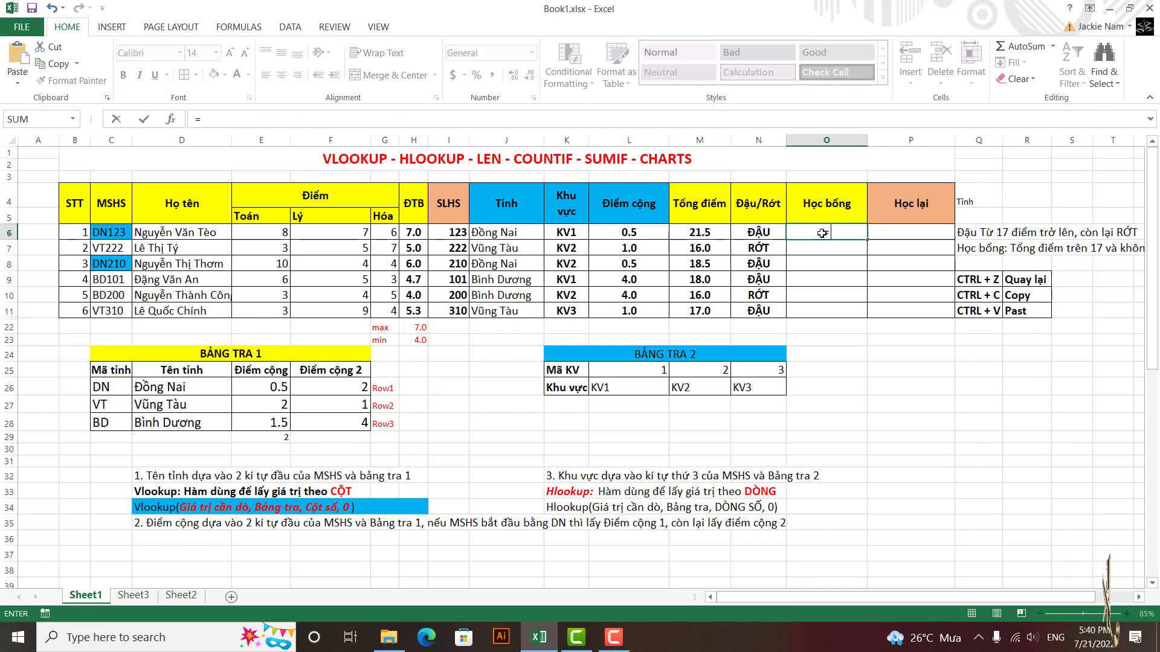
type("if(and(")
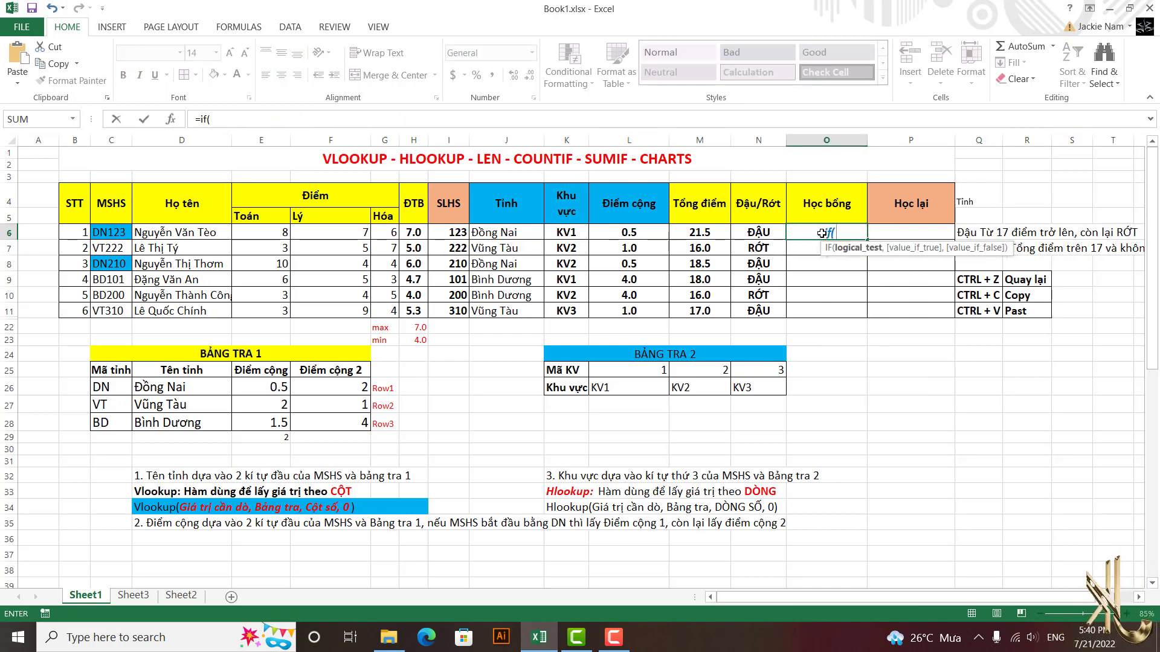
left_click(699, 231)
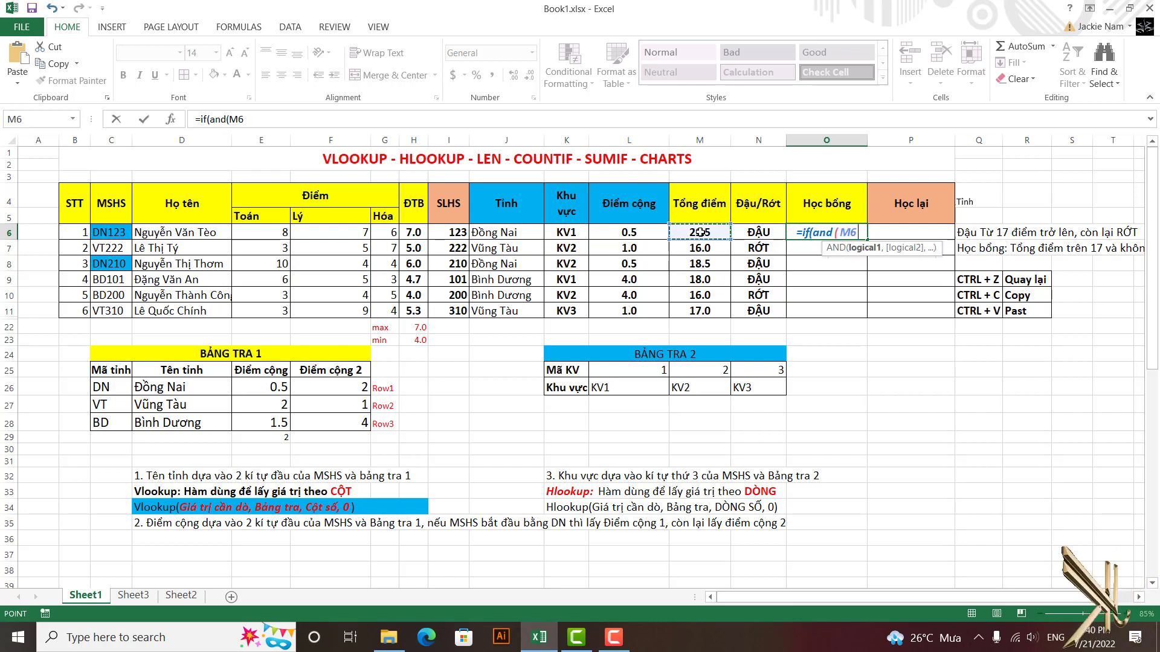
type(">17,")
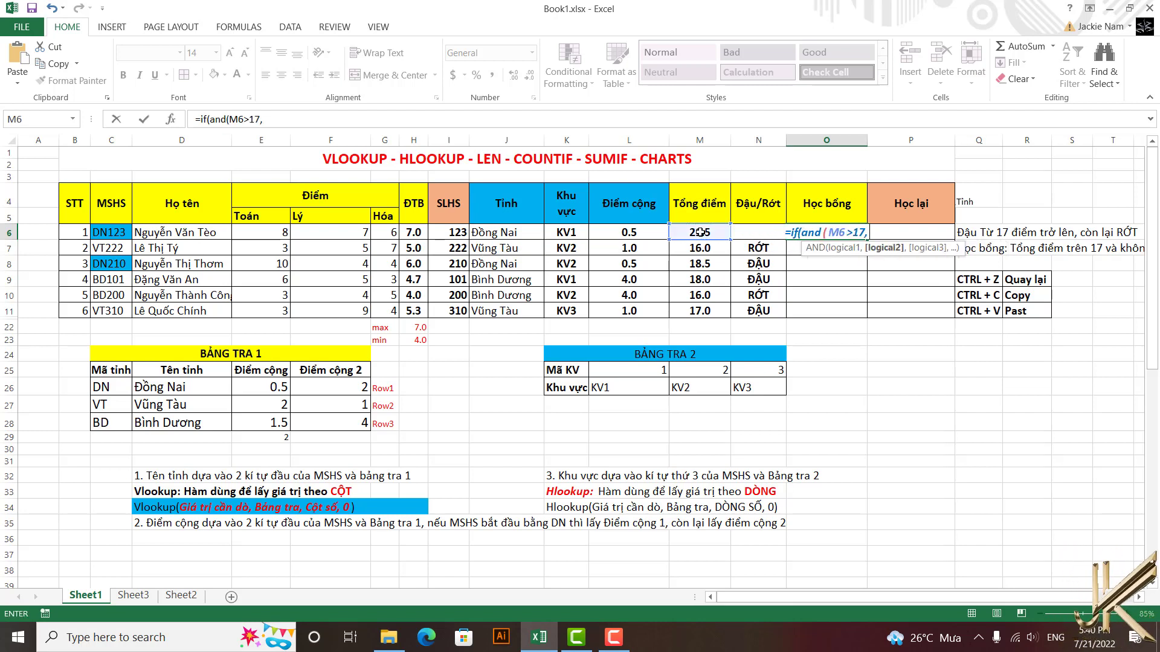
Step: Add the subject-score conditions E6>5, F6>5 and G6>5 to the AND test in O6
left_click(278, 232)
type(">")
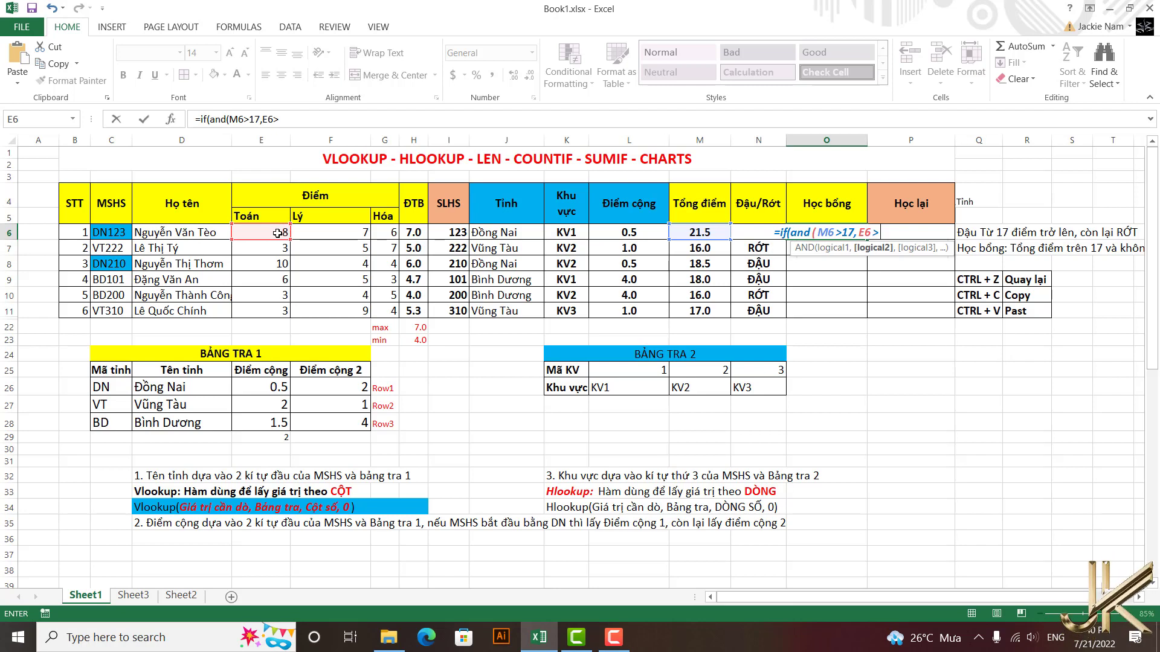
type("5,")
left_click(342, 233)
type(">")
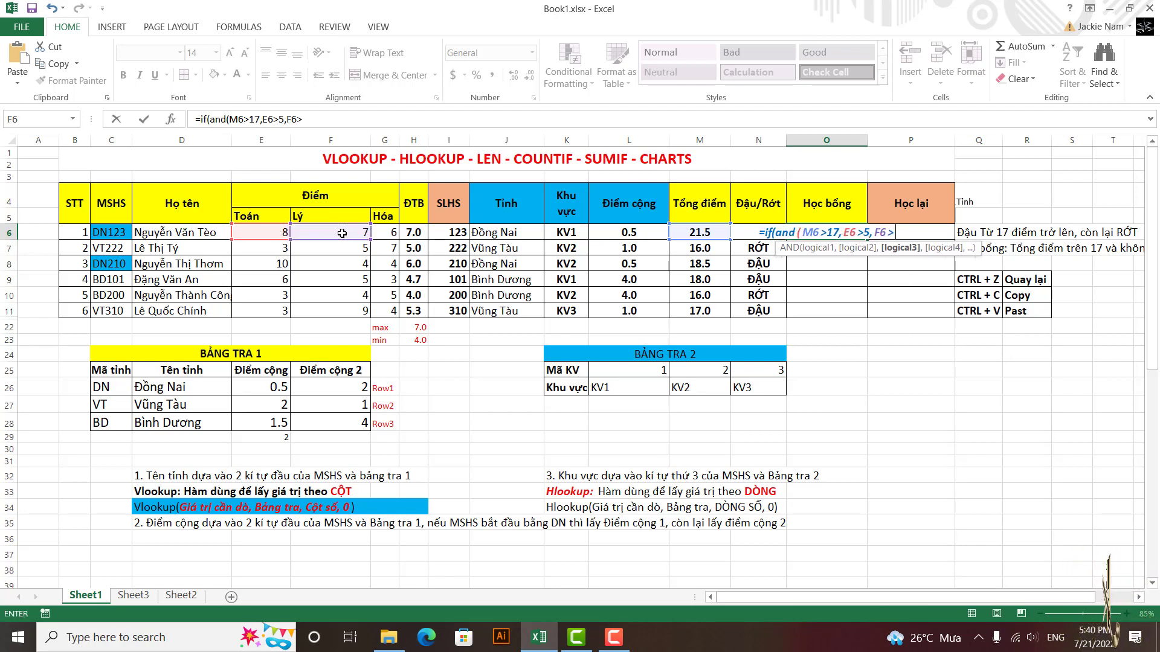
type("5,")
left_click(387, 234)
type(">5")
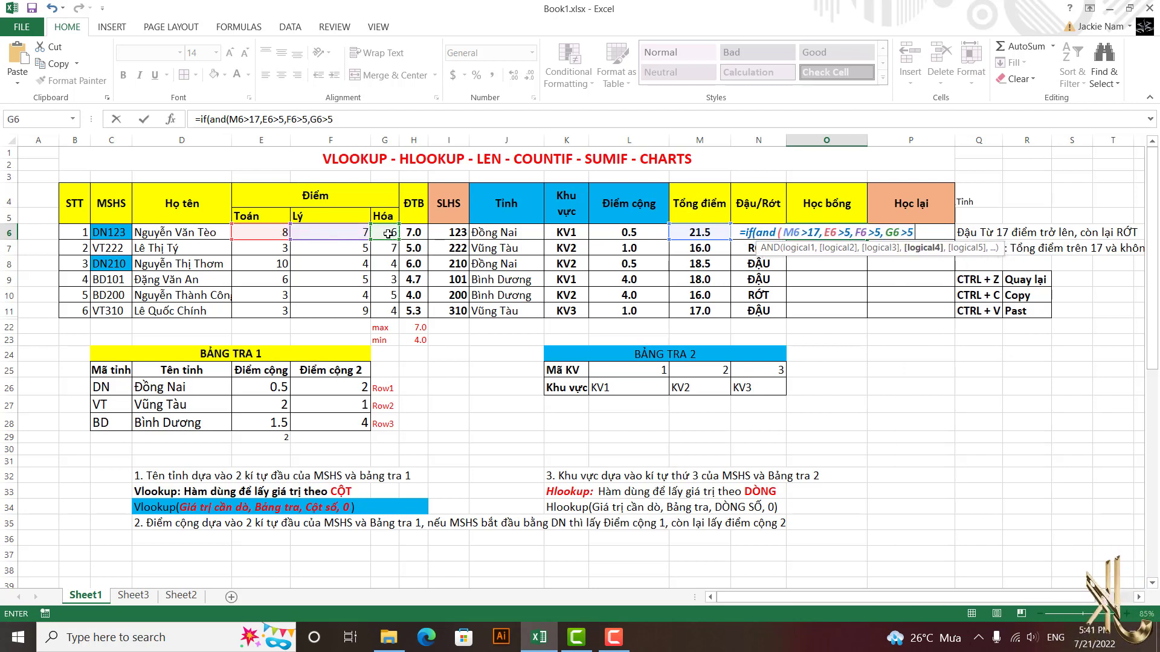
Step: Complete O6's IF formula with "Học bổng" if true and "" if false, and fill it down to O11
type("),\"Học bổng\"")
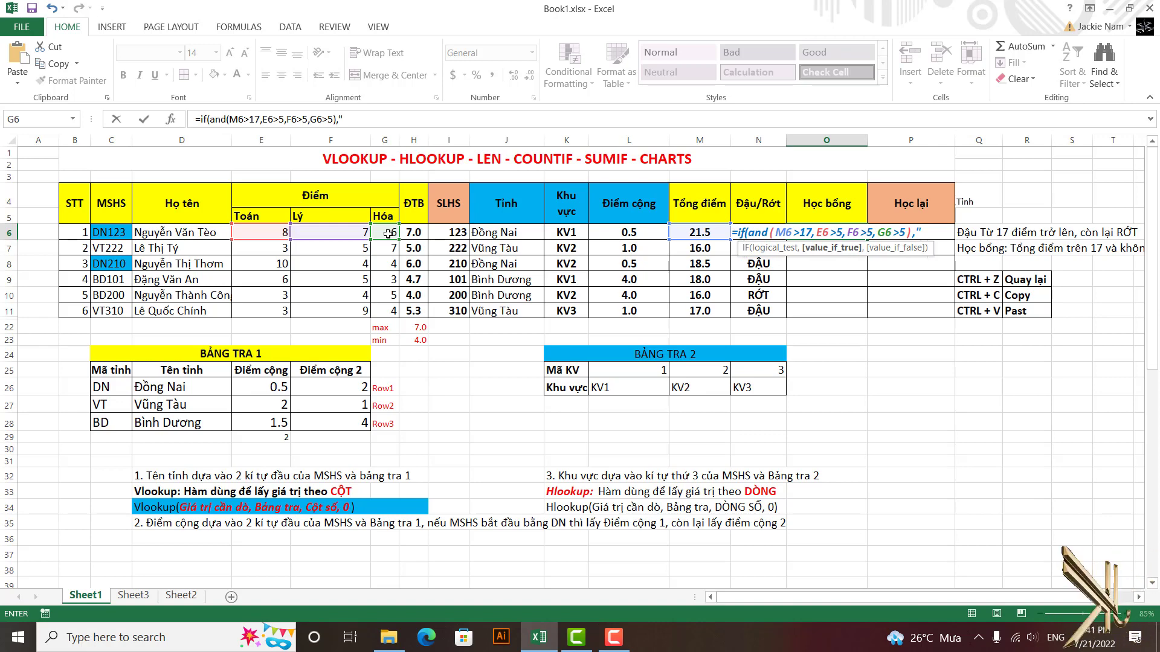
type(",\"\")")
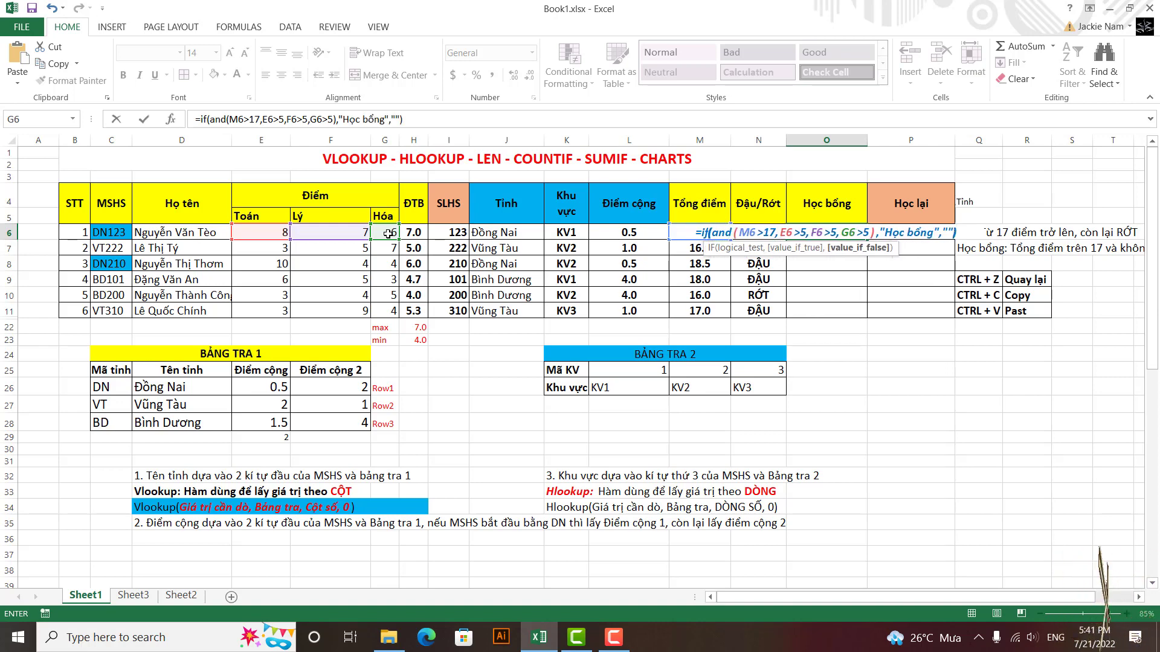
key("Return")
left_click(854, 234)
left_click_drag(868, 239, 862, 319)
key("Down")
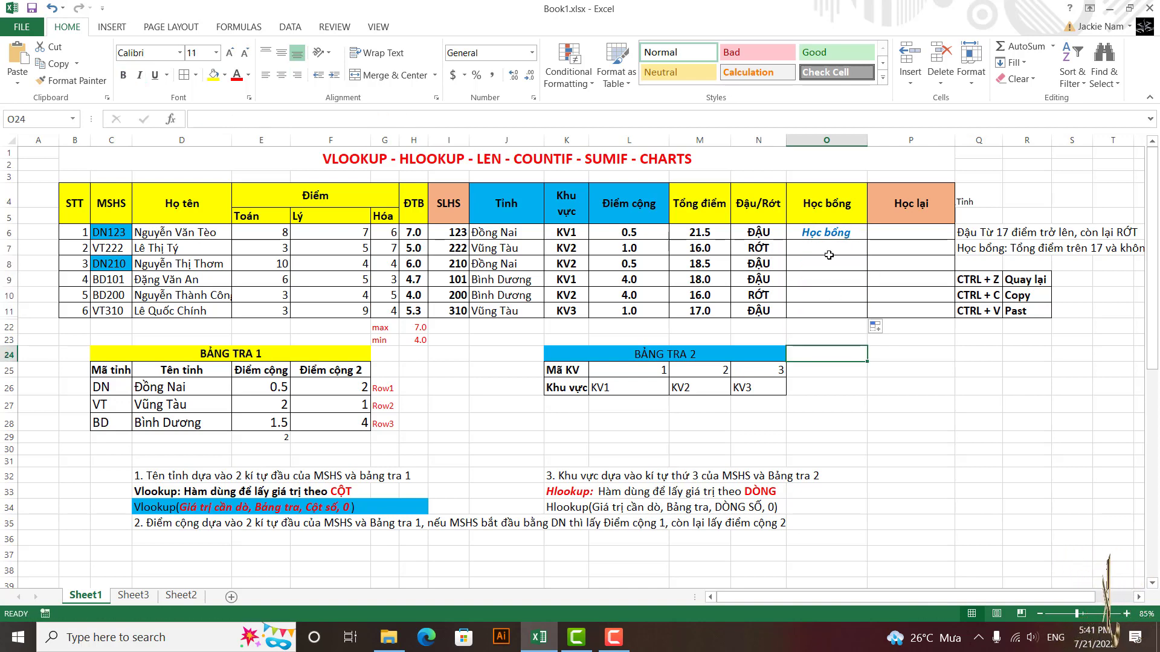
Step: Enter the note "3. Học lại: Nếu có 1 trong 3 môn thi dưới 5 thì HỌC LẠI" in D36
left_click(759, 237)
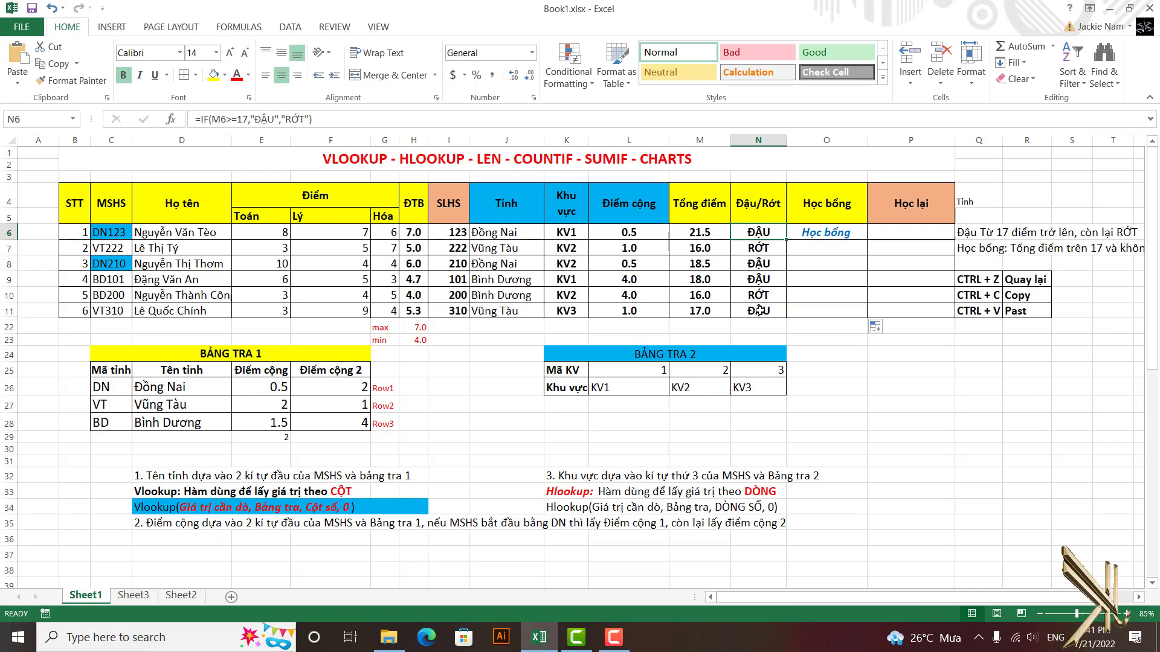
left_click(908, 233)
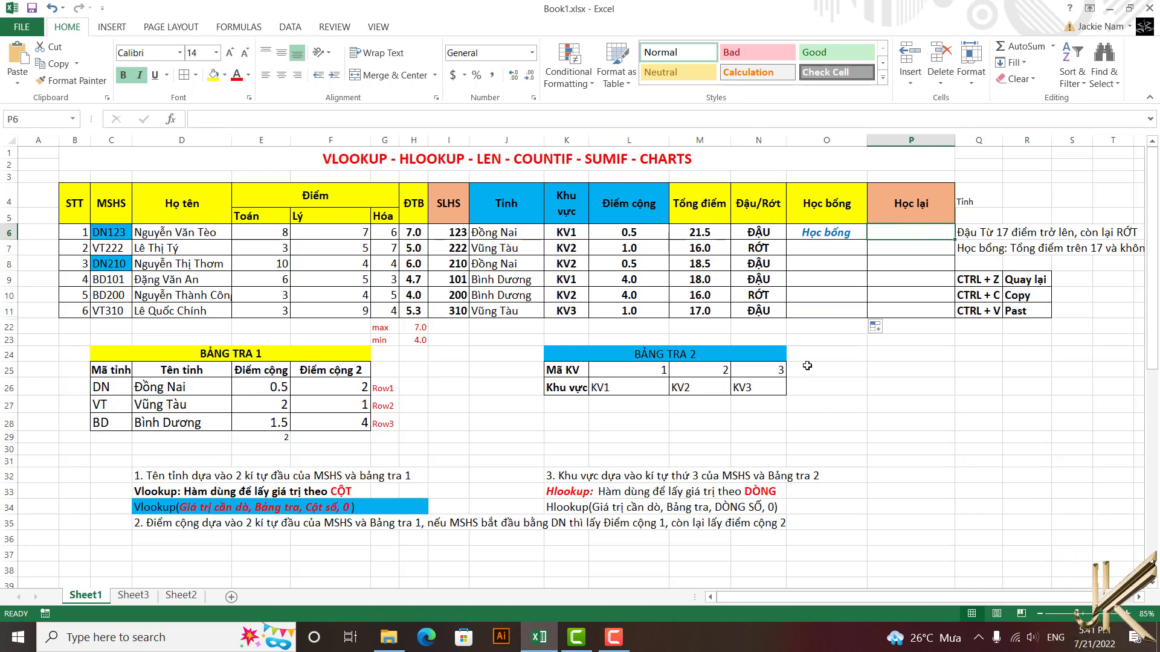
left_click(150, 543)
type("3")
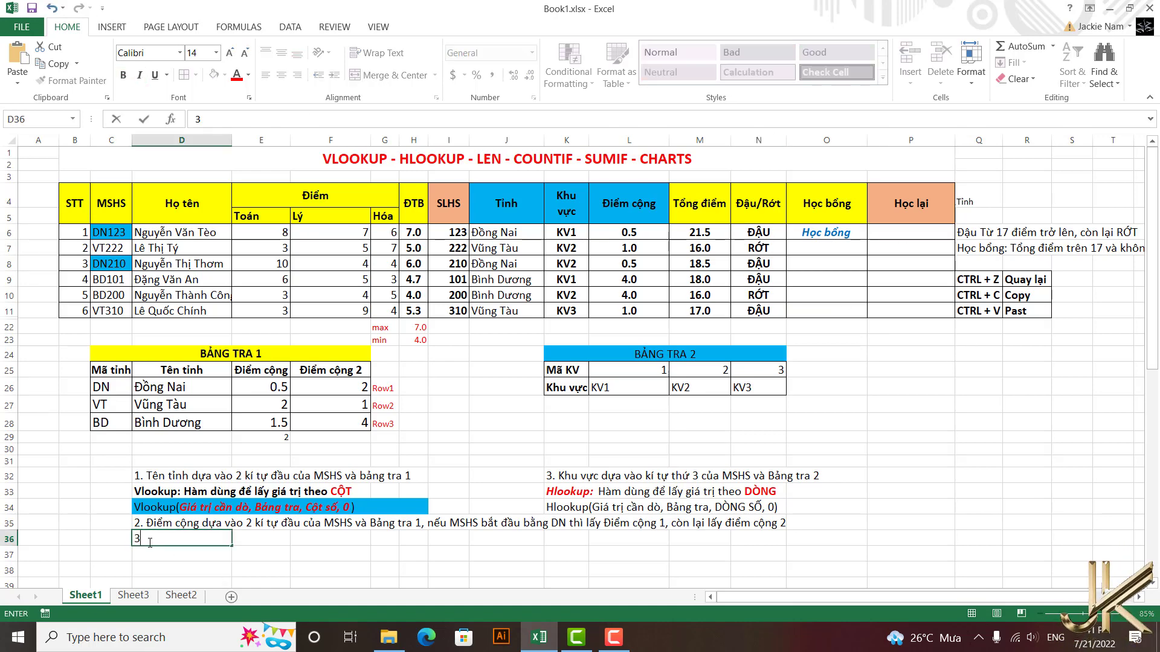
type(". Học lại")
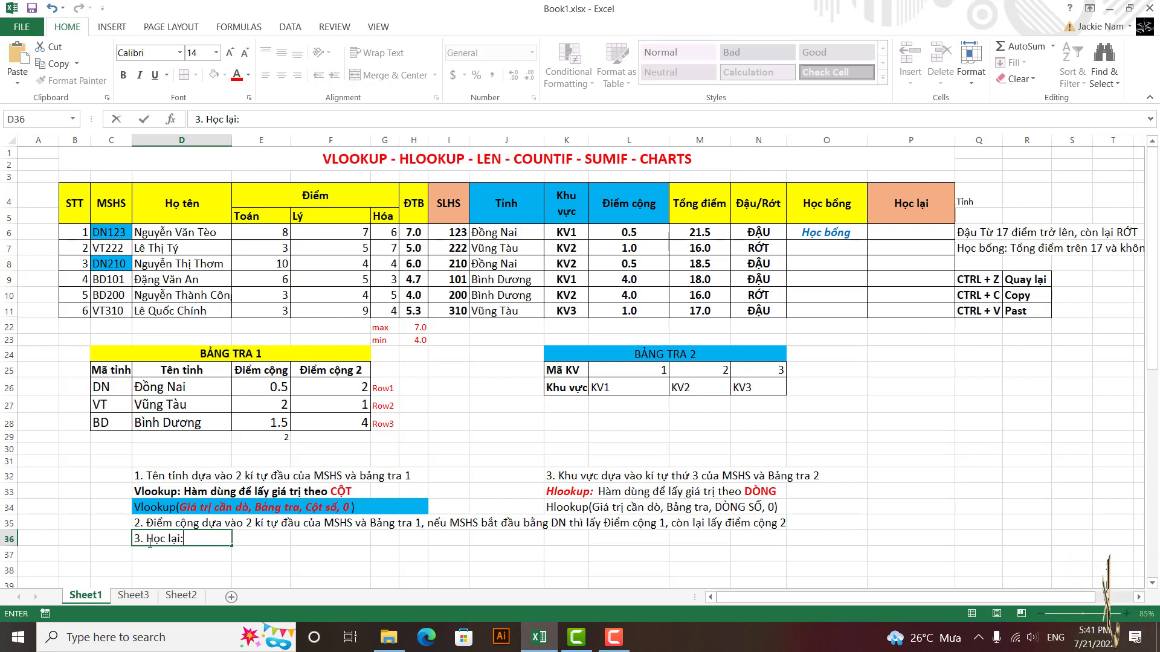
type(": Neu ")
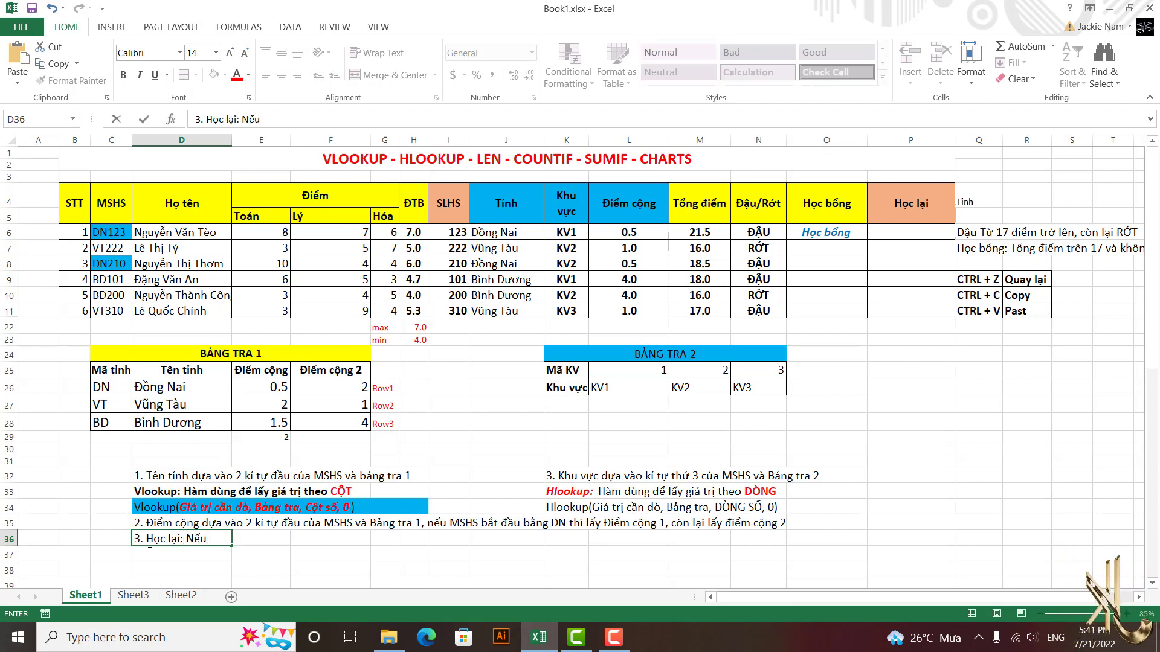
type("có 1 trong 3 môn thi")
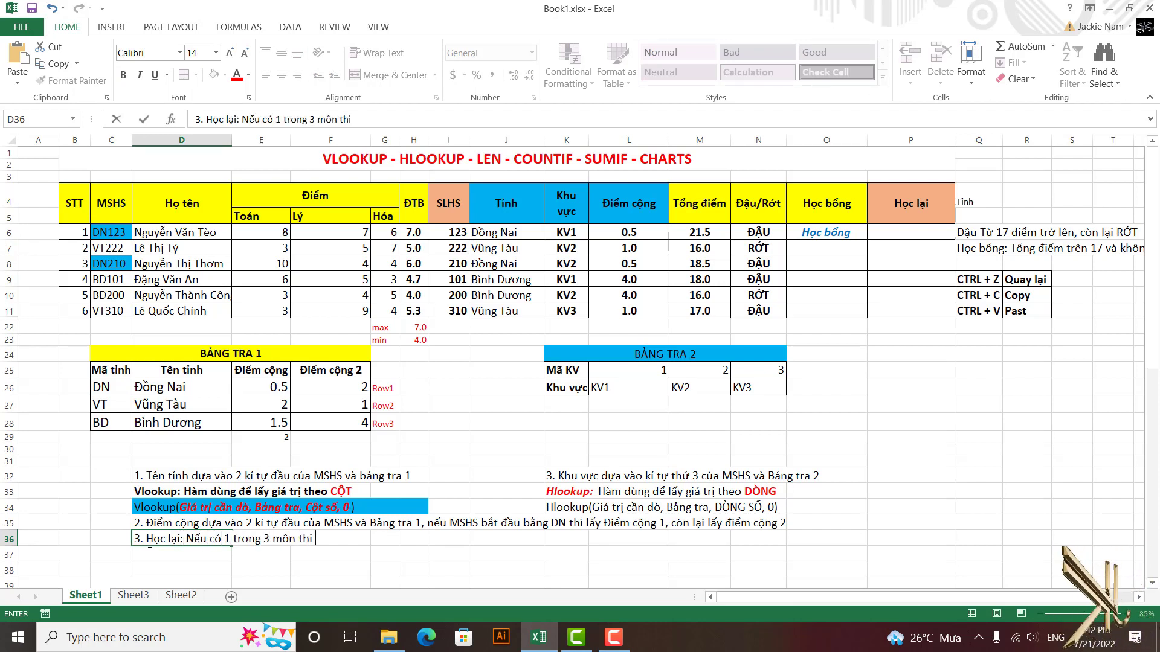
type(" dưới 5 thì HỌC LẠI")
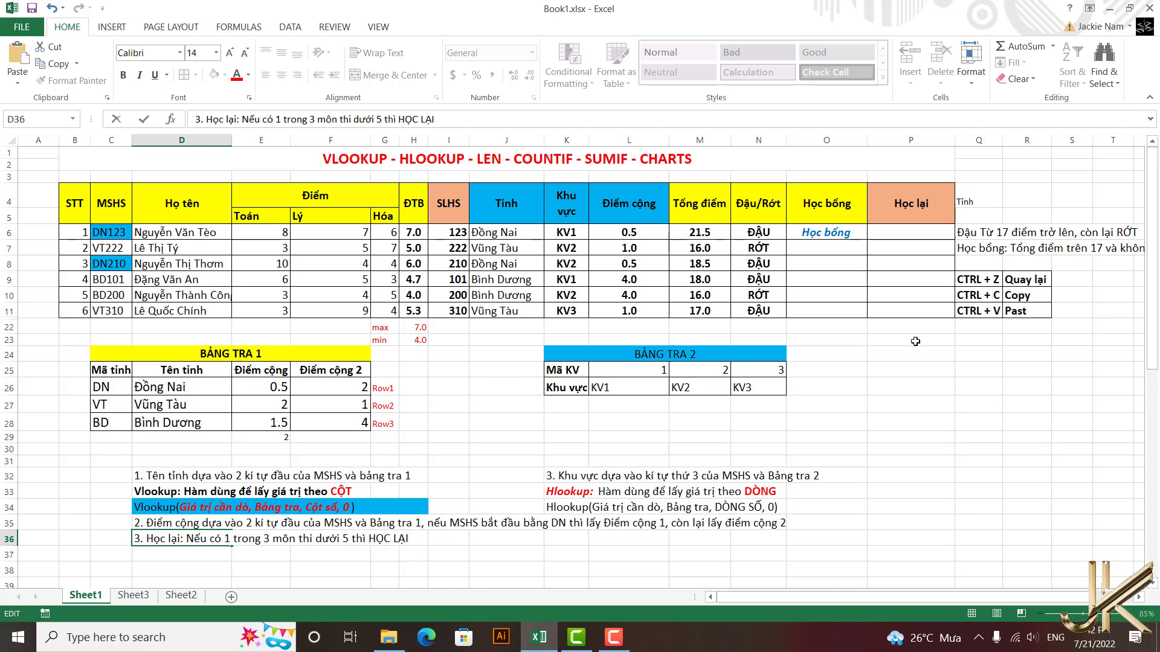
Step: Start an IF formula in P6 under Học lại with an OR test of E6<5, F6<5 and G6<5
left_click(905, 233)
type("=")
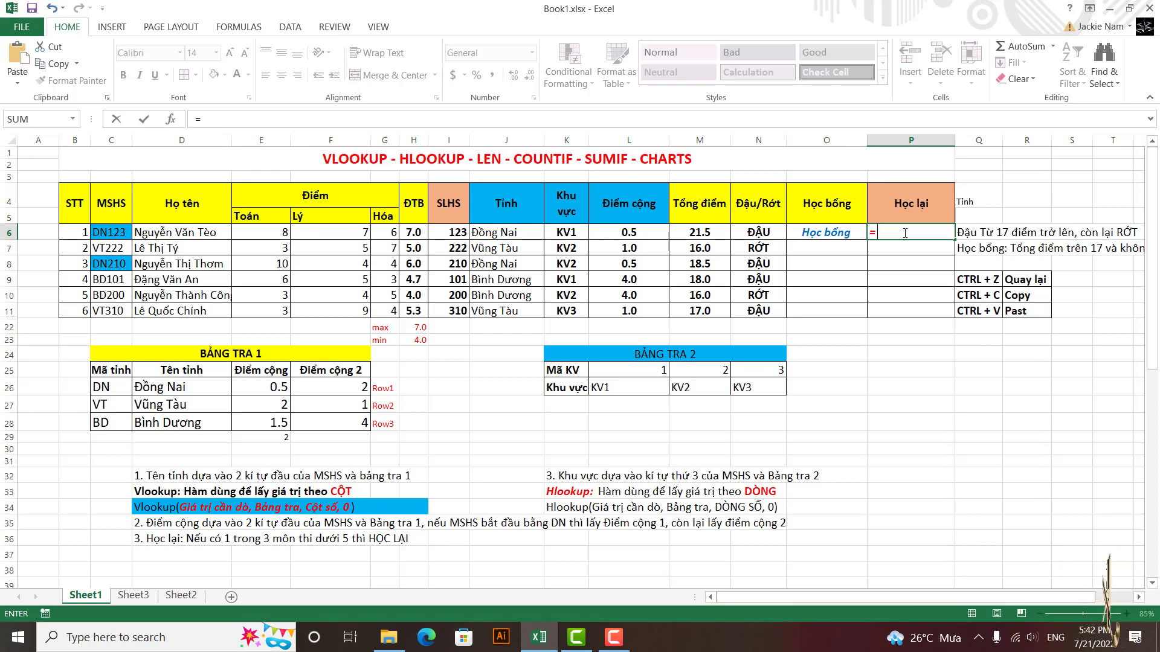
type("if(or(")
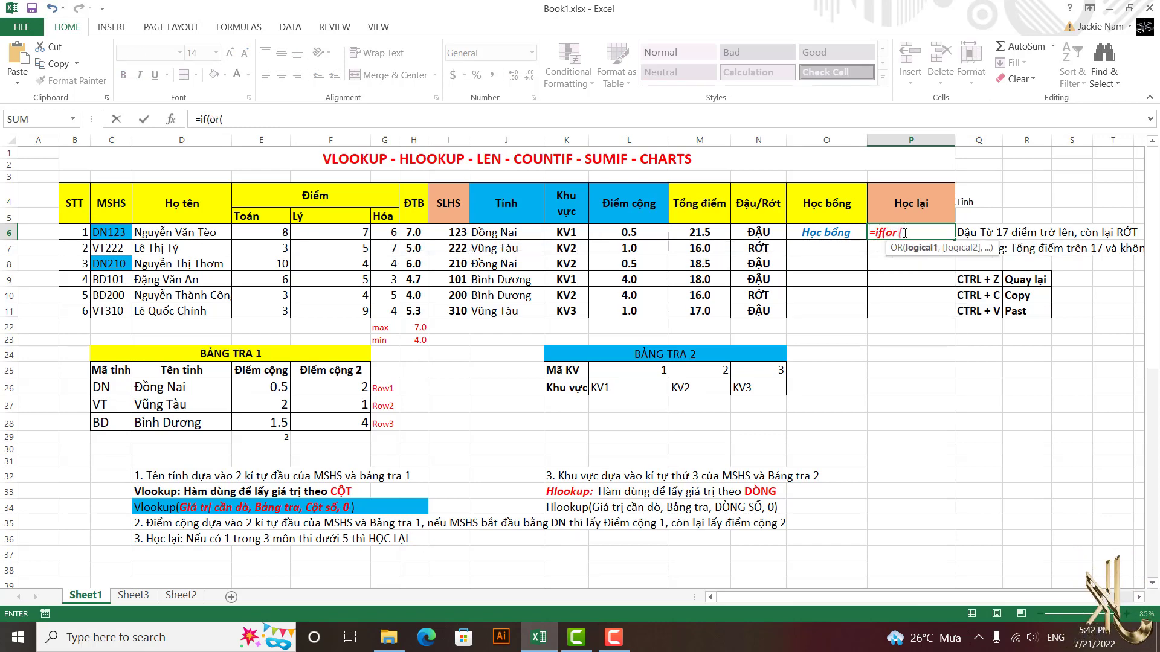
left_click(272, 234)
type("<")
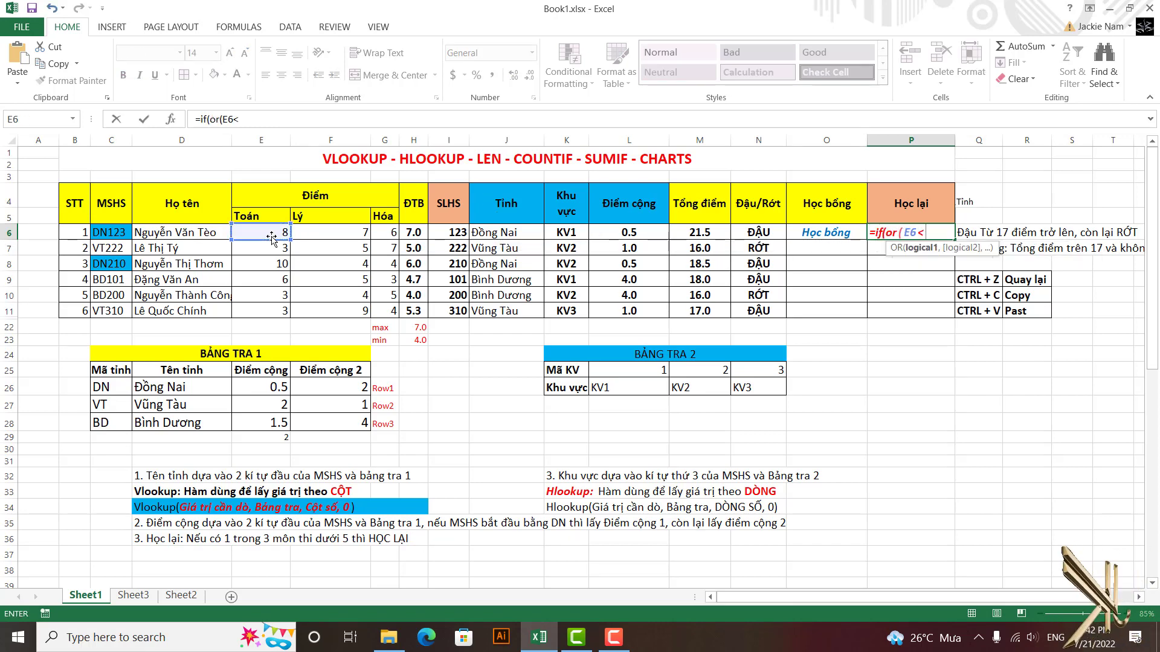
type("5,")
left_click(338, 234)
type("<5,")
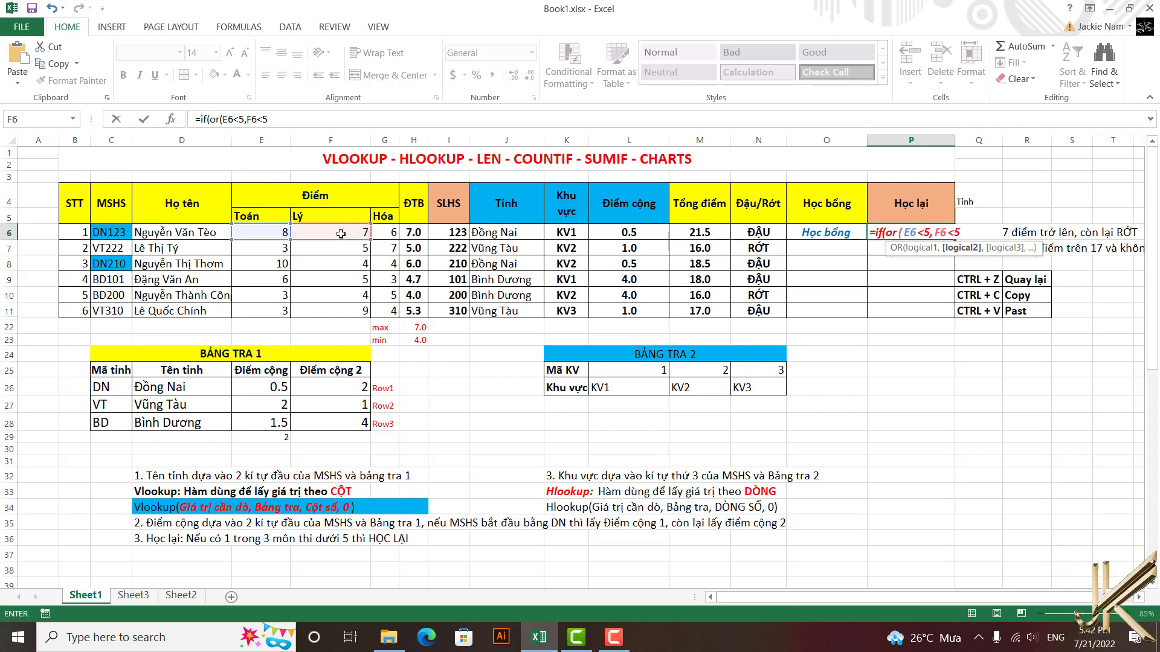
left_click(389, 233)
type("<5),\"")
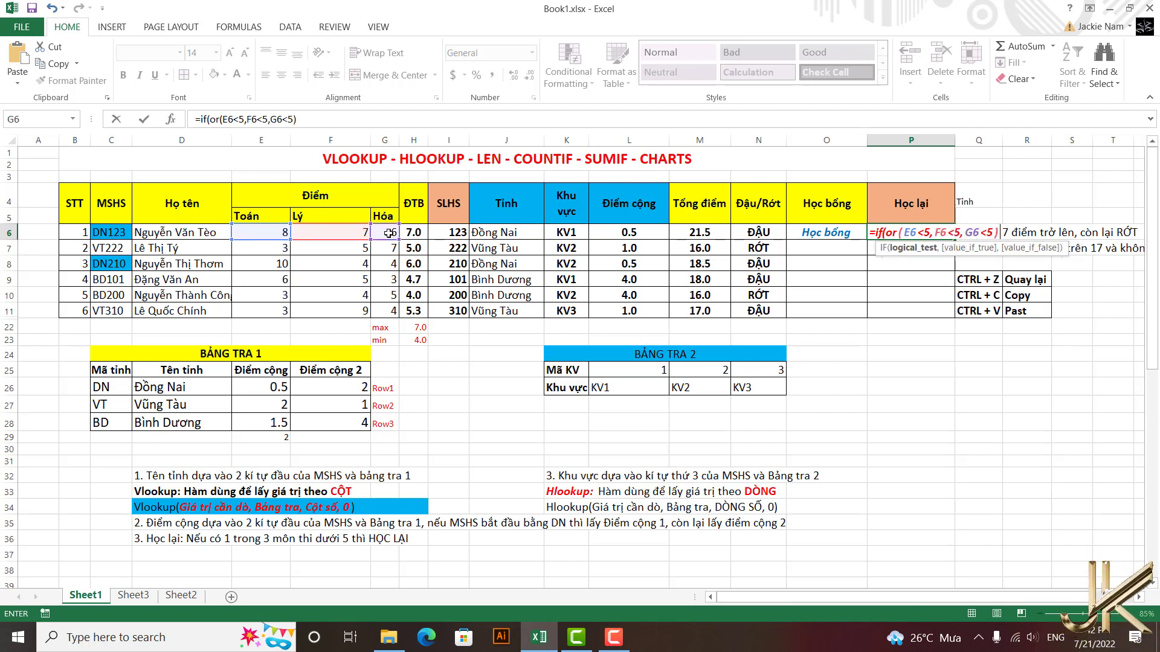
Step: Complete P6's IF formula with "HỌC LẠI" if true and "" if false, and fill it down to P11
type("HỌC LẠI")
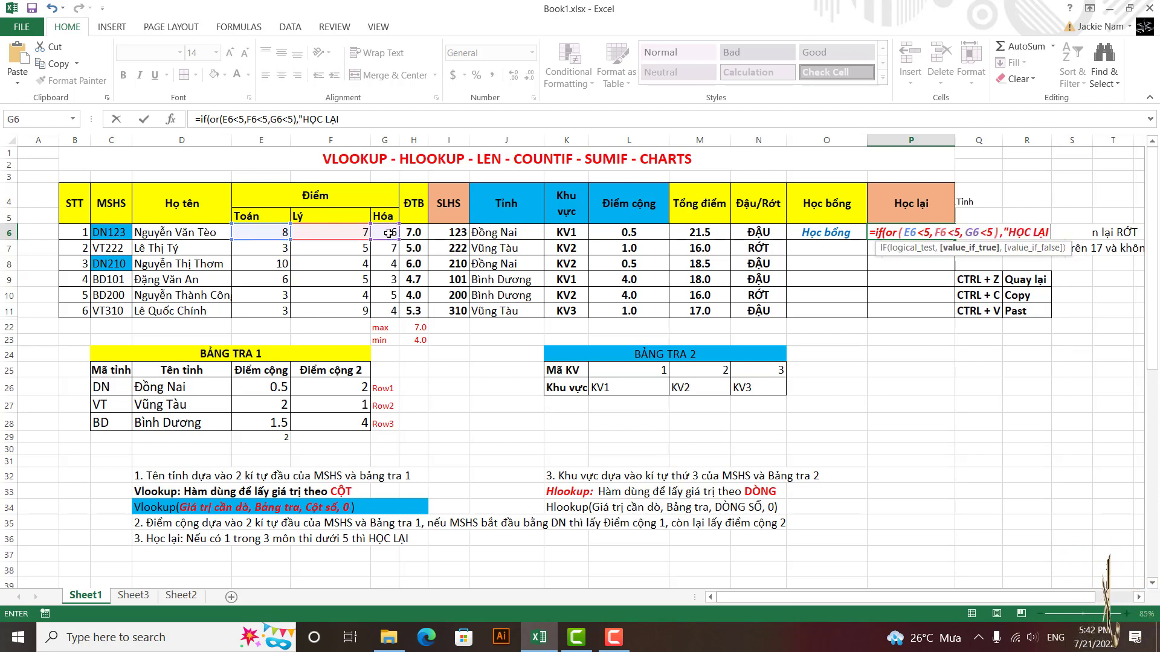
type("\",\"\")")
key("Return")
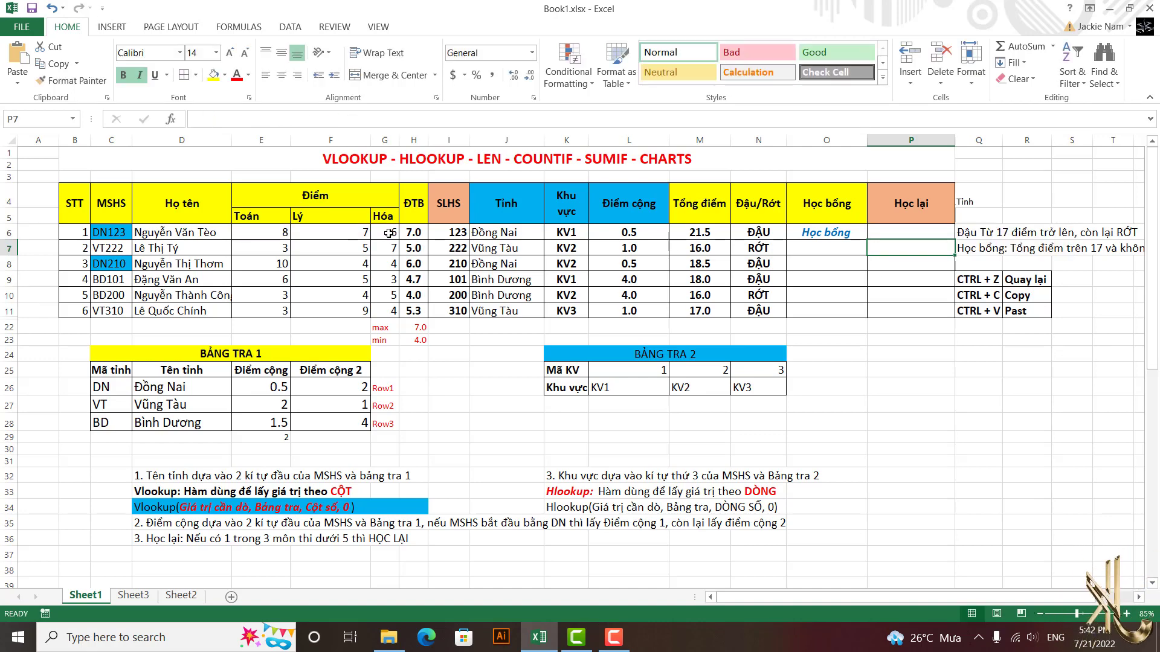
left_click(919, 233)
left_click_drag(954, 239, 953, 315)
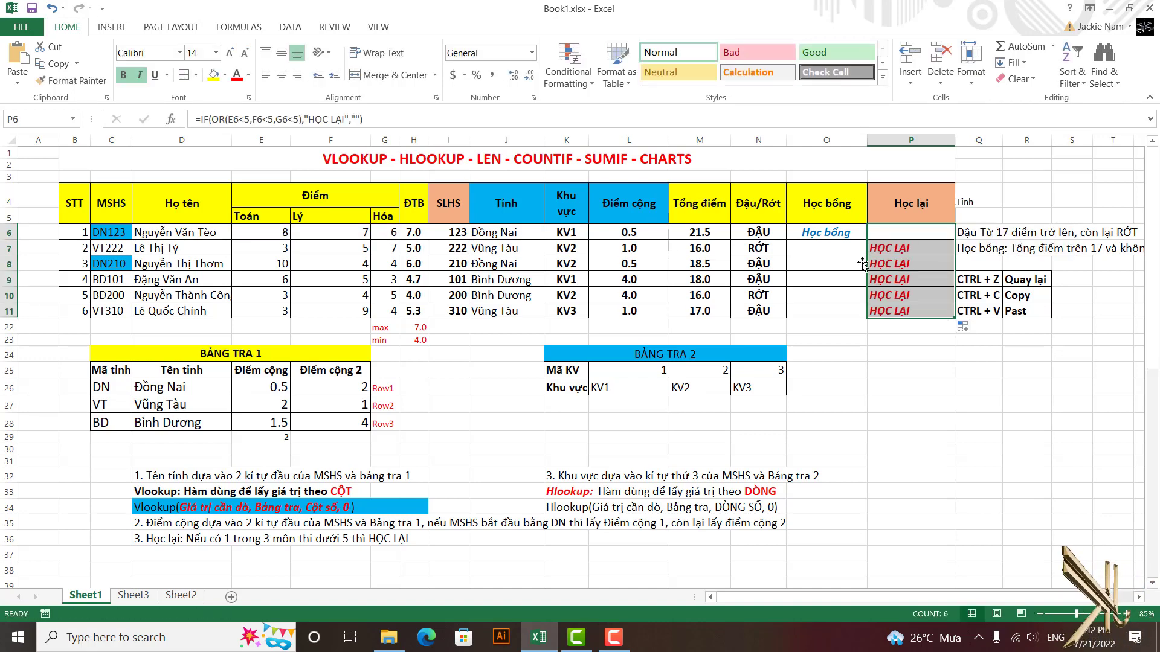
Step: Change the scores in row 11 to 8 for Toán (E11) and 5 for Hóa (G11)
left_click(282, 248)
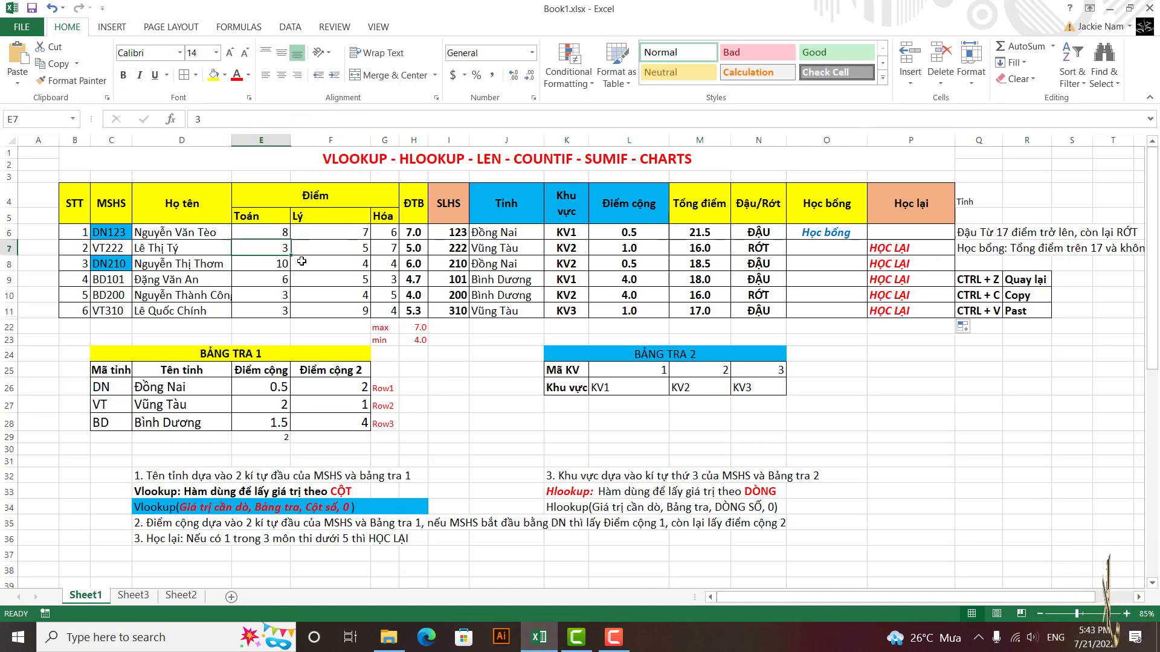
left_click(283, 311)
type("8")
left_click(384, 311)
type("5")
left_click(506, 340)
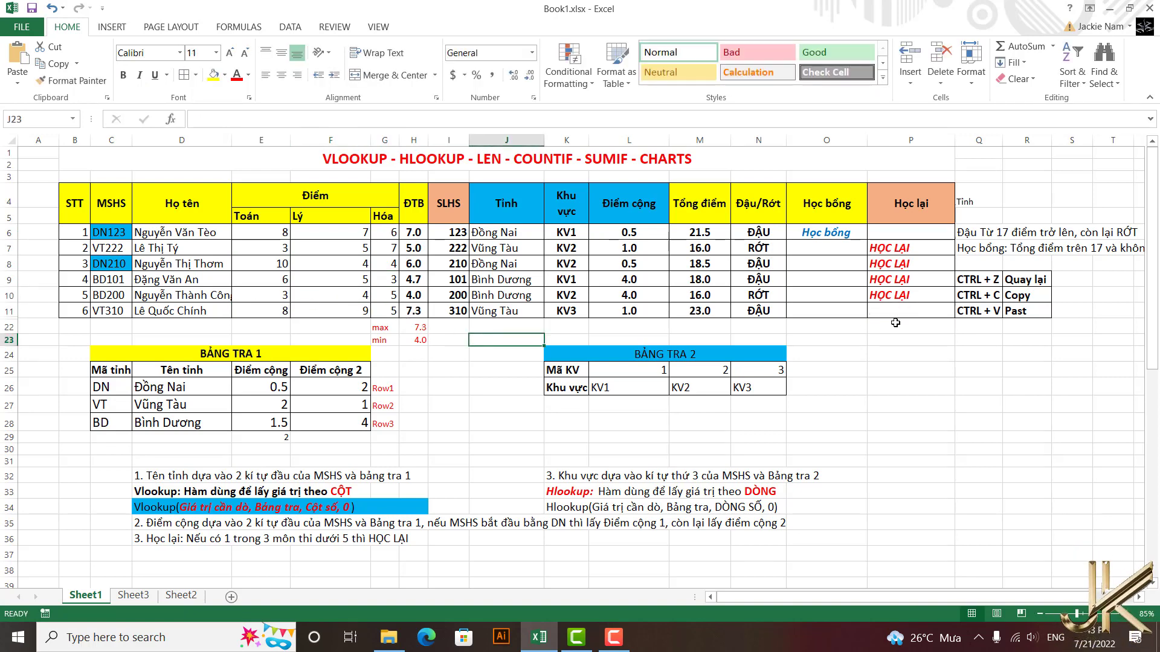
left_click(837, 236)
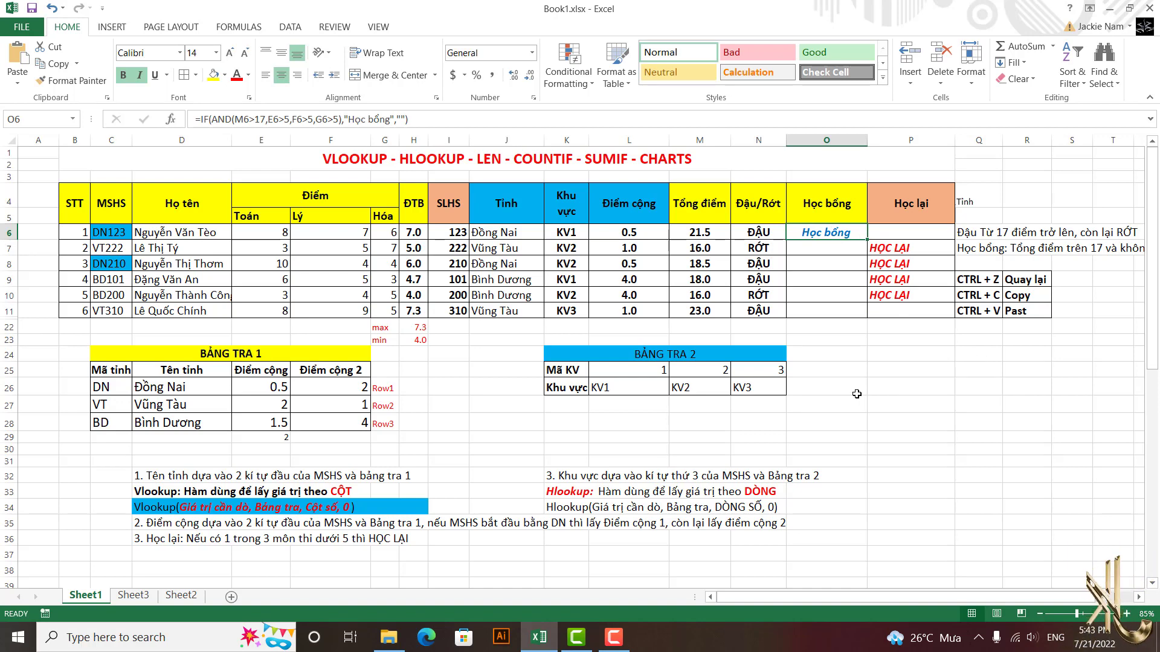
Step: Enter the note "4. Vẽ biểu đồ ĐIỂM CỘNG 1" in D37
left_click(142, 554)
type("4. Vẽ biểu đồ")
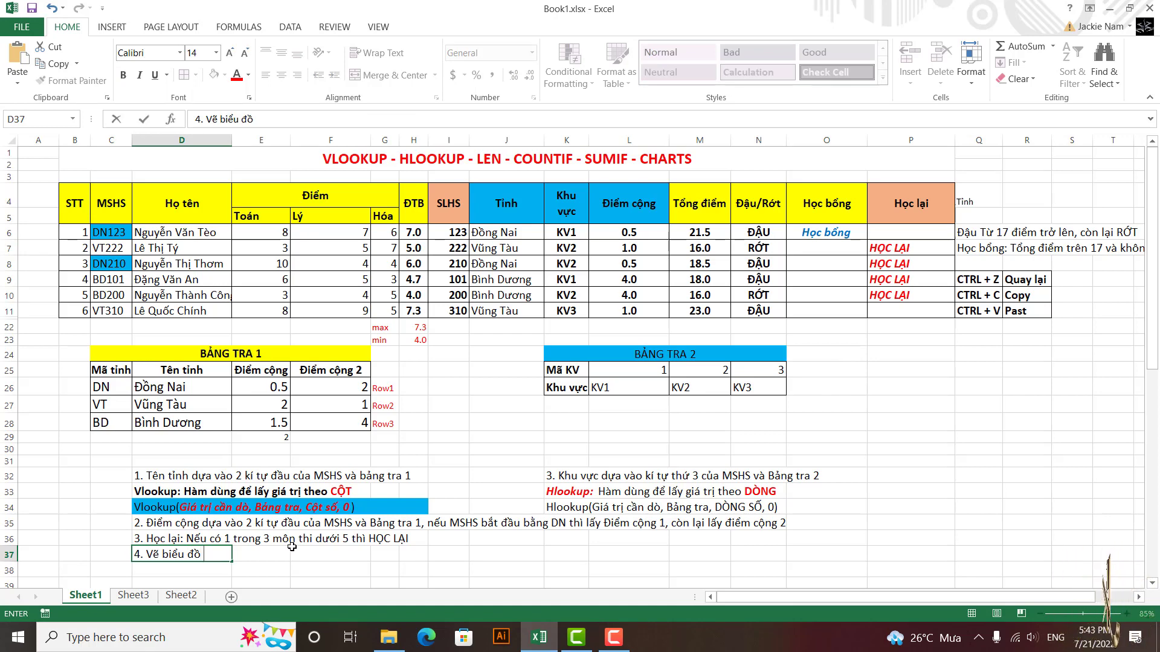
type("ĐIỂM CỘNG 1")
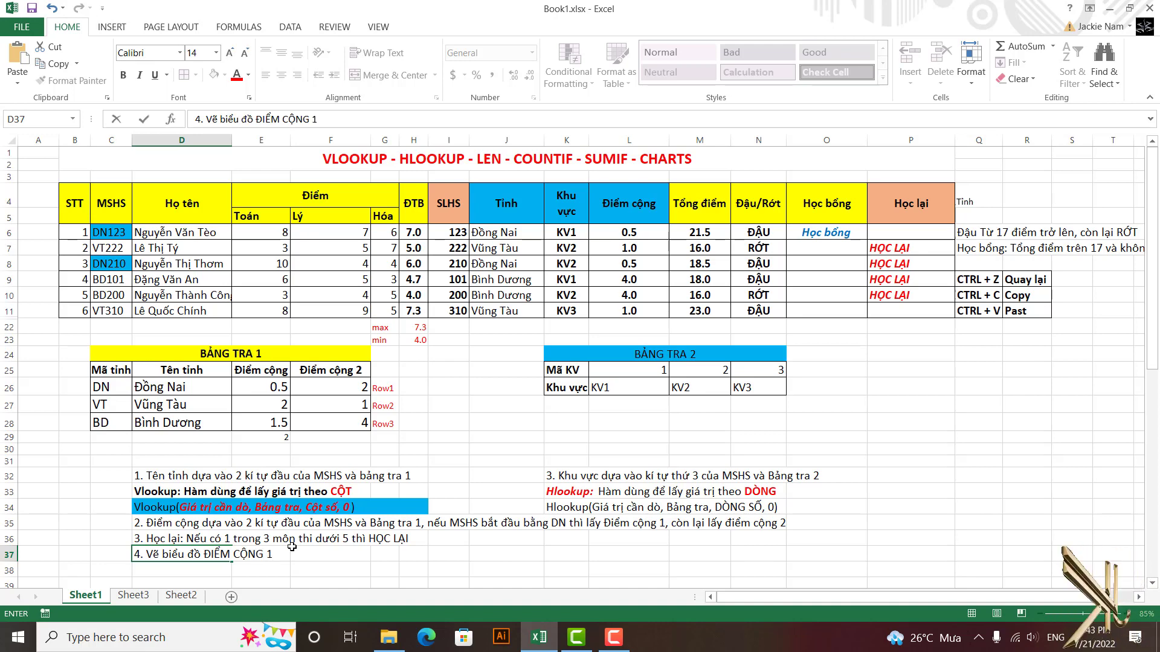
key("Return")
Step: Insert a 3-D Column chart from Bảng tra 1's range C25:E28 and move it below the notes
left_click_drag(103, 374, 278, 423)
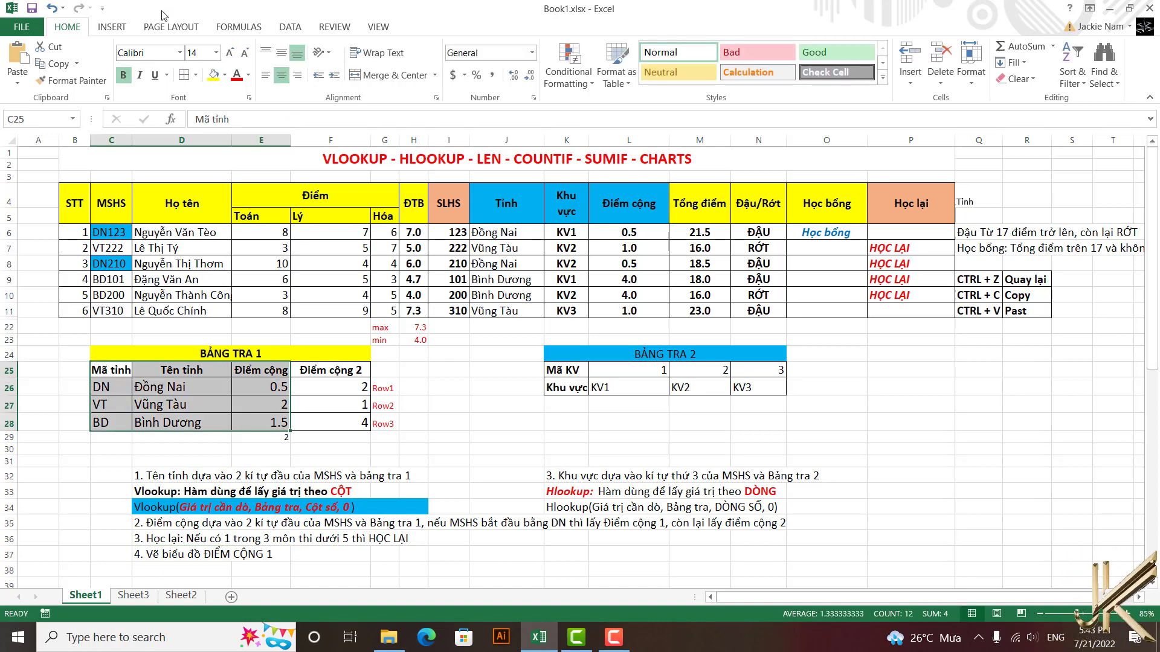
left_click(112, 27)
left_click(540, 46)
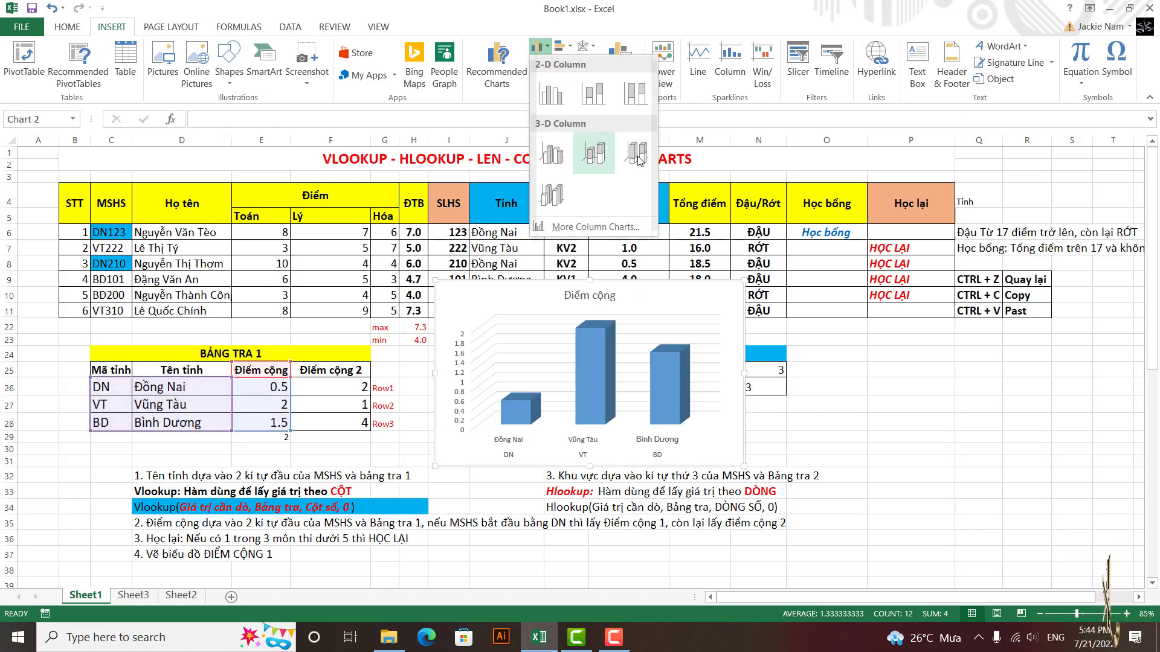
left_click(562, 187)
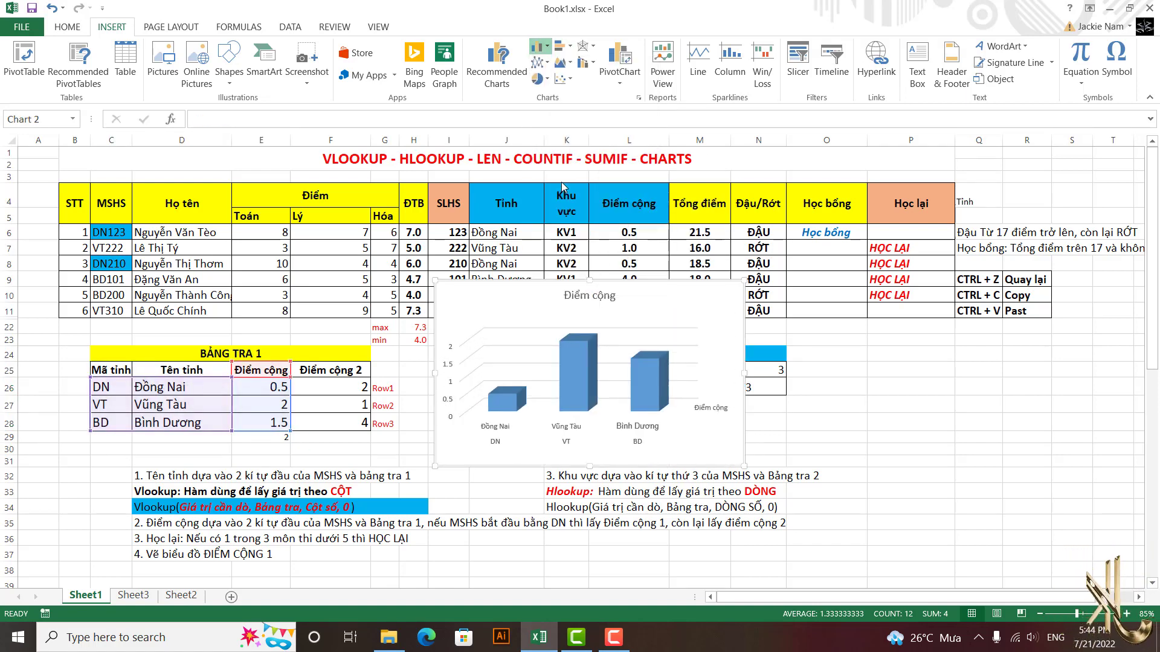
left_click_drag(483, 302, 390, 565)
scroll(390, 565, "down", 3)
left_click_drag(394, 430, 397, 440)
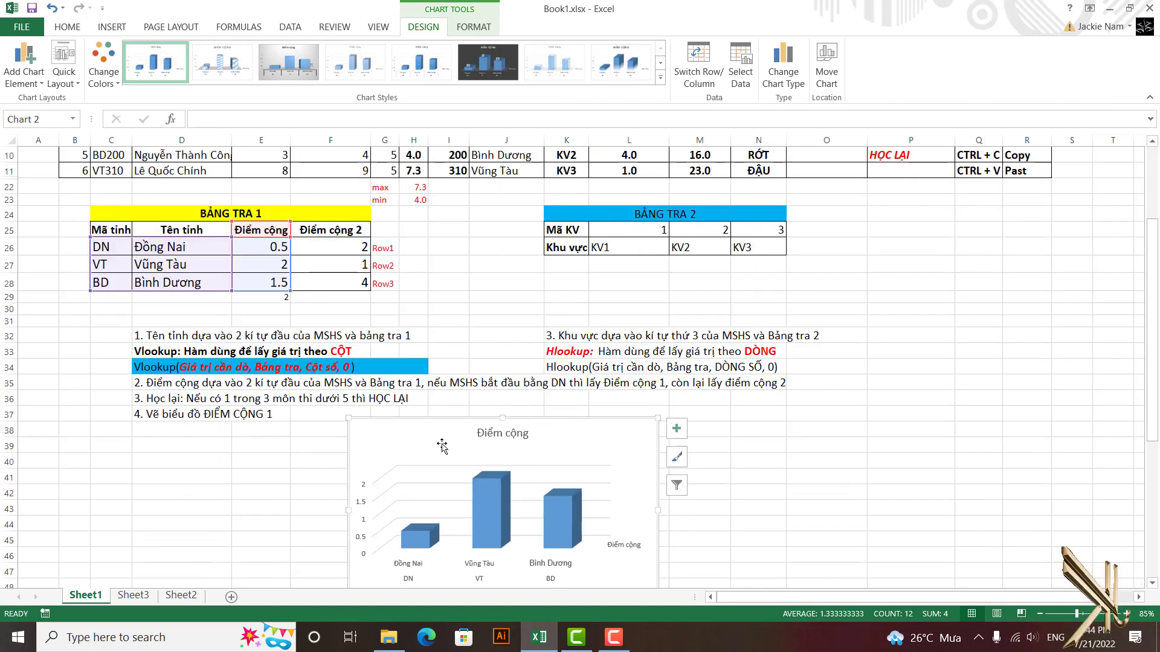
left_click(749, 442)
scroll(748, 438, "up", 3)
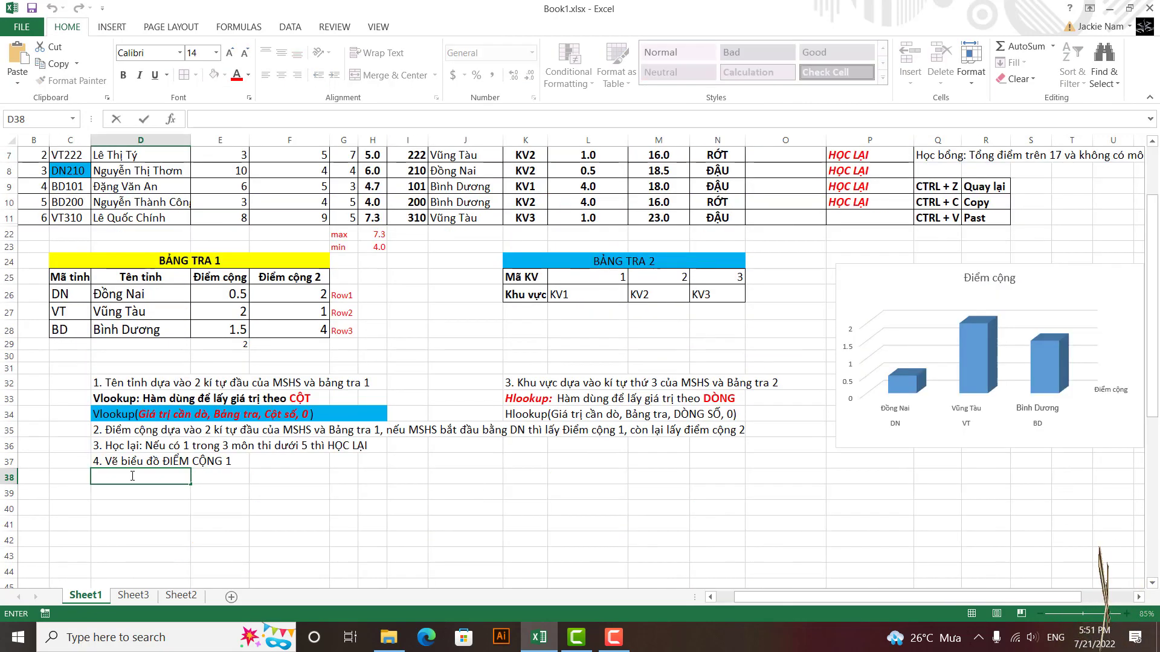
Step: Enter the note "5. Đếm số kí tự của MSHS" in D38
type("5. Đếm số ký")
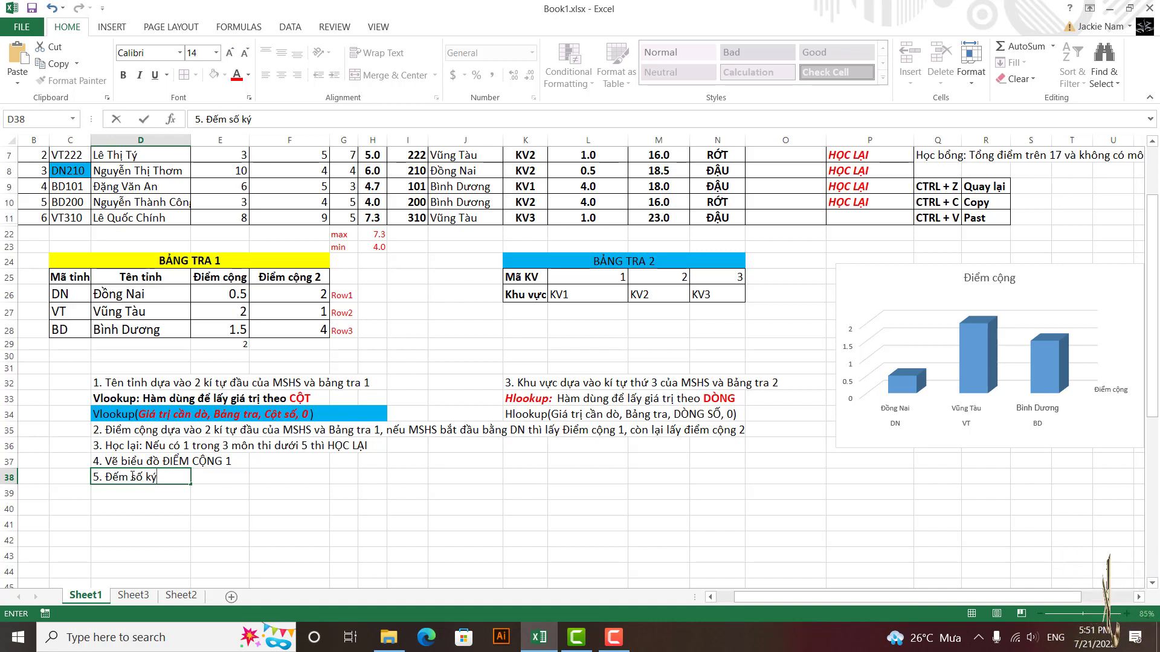
type("ố kií tự của MS")
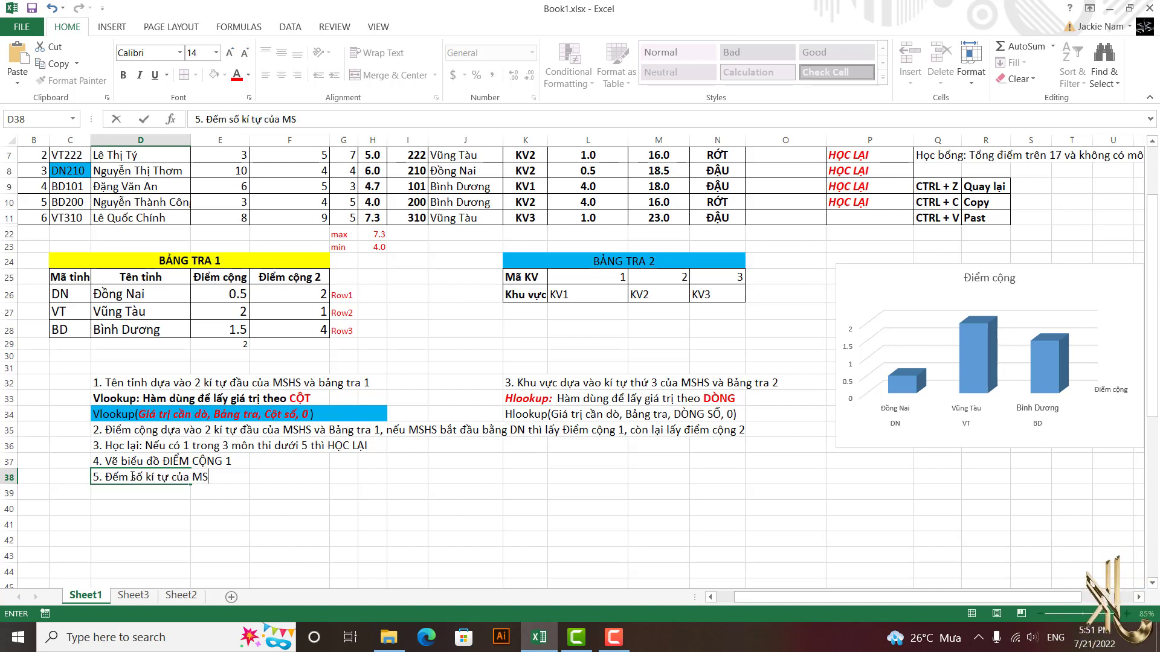
type("HS")
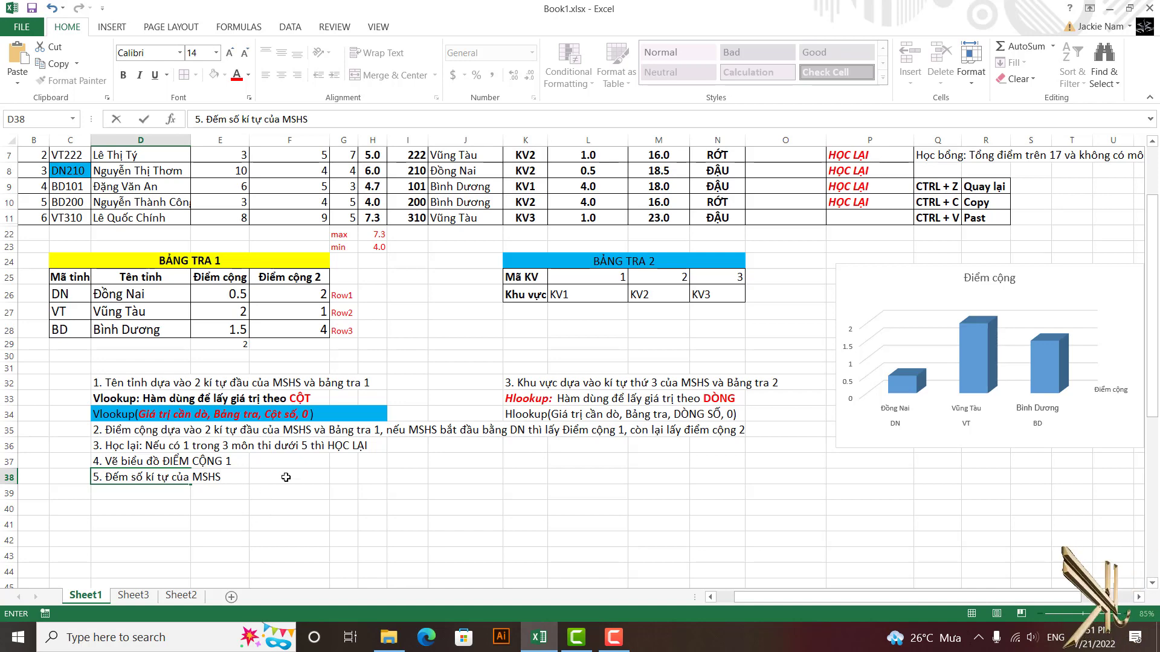
left_click(351, 478)
Step: Narrow the Lý column F and insert a new column before the Toán column E
scroll(398, 450, "up", 2)
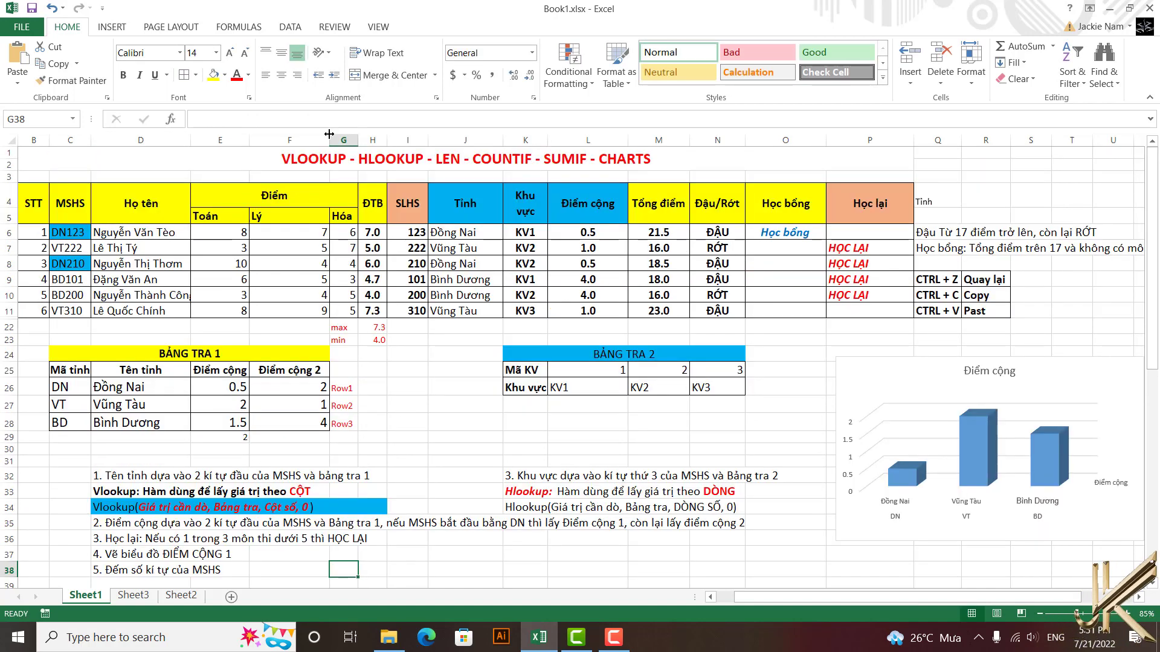
left_click_drag(329, 134, 306, 134)
left_click(228, 140)
right_click(228, 139)
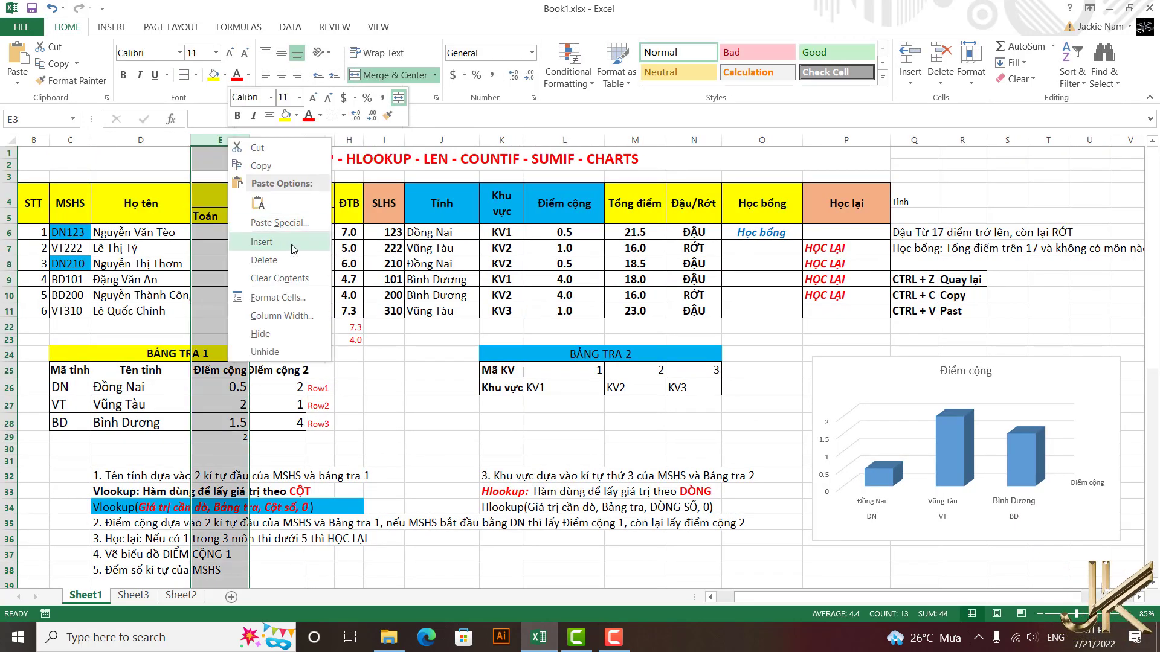
left_click(261, 242)
Step: Enter the header "Đếm" in E4 for the new column
left_click(244, 218)
left_click(243, 198)
type("Đ")
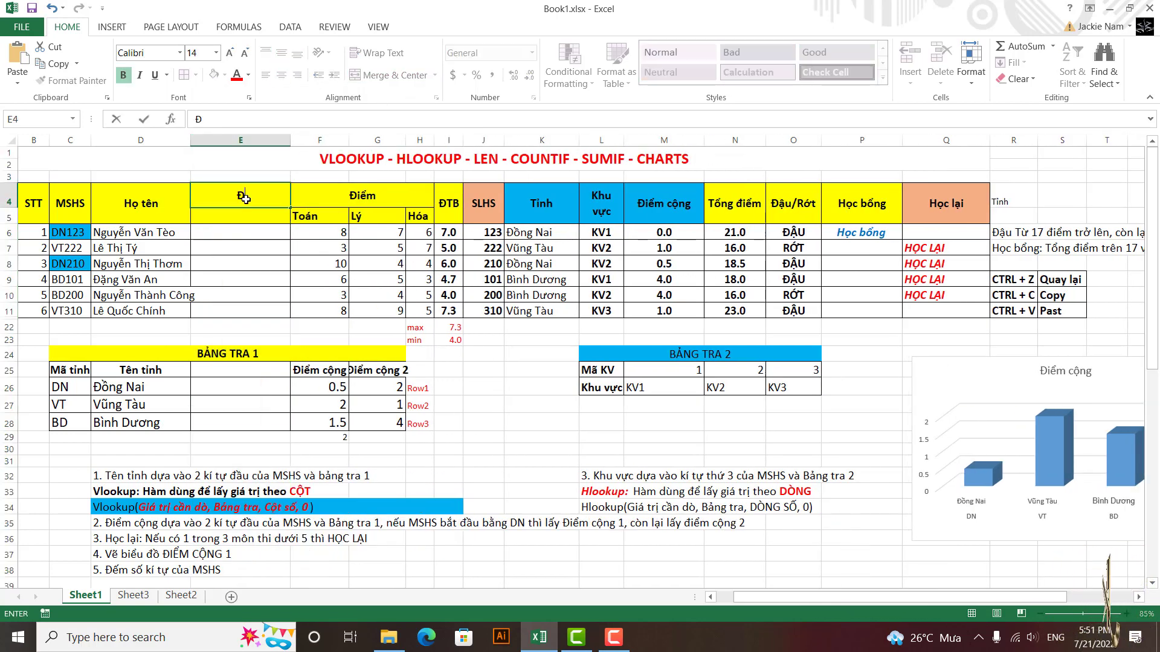
type("iểm")
key("BackSpace")
key("BackSpace")
key("BackSpace")
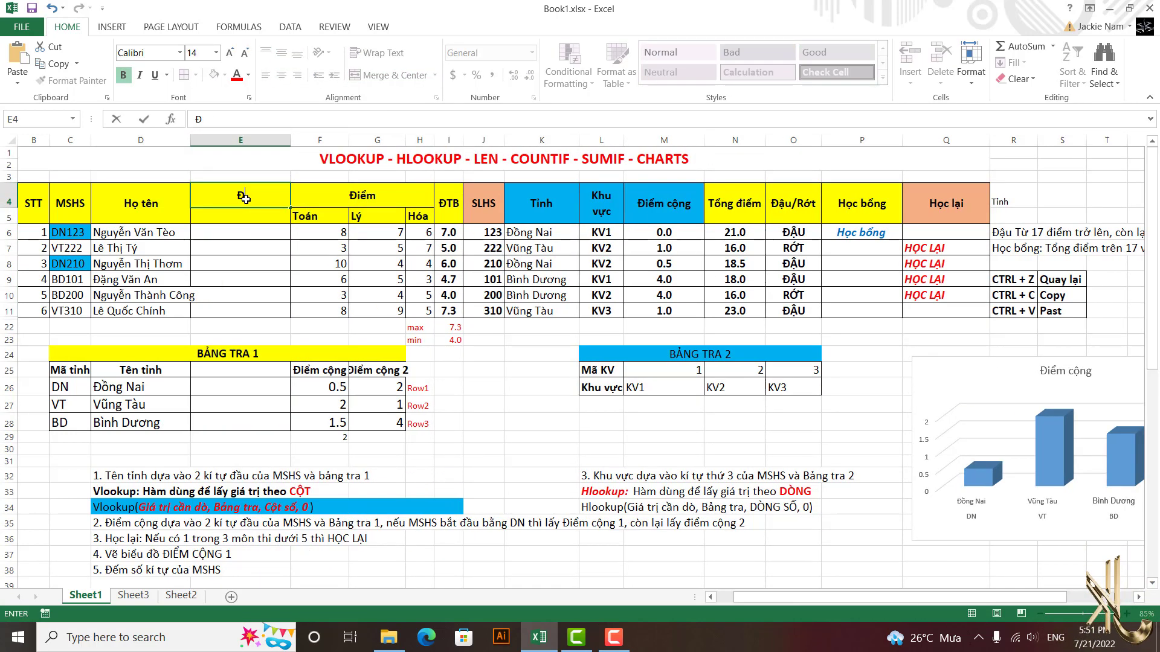
type("ếm")
Step: Count the characters of the first student's MSHS by entering =LEN(C6) in E6
left_click(249, 236)
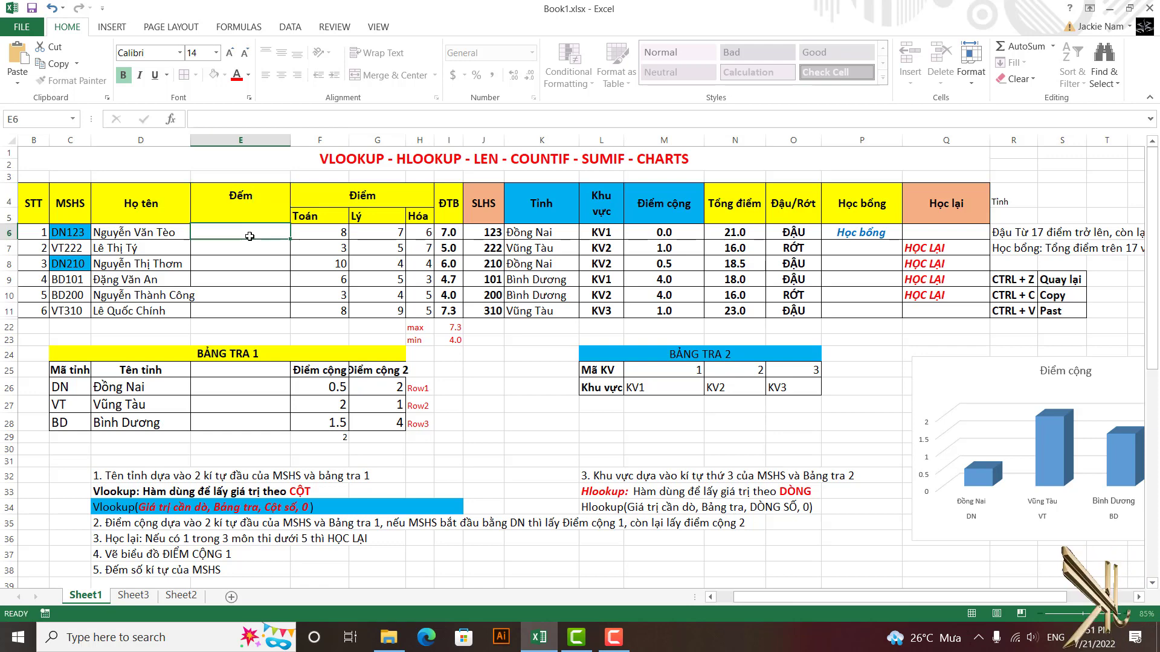
type("=k")
key("BackSpace")
type("le")
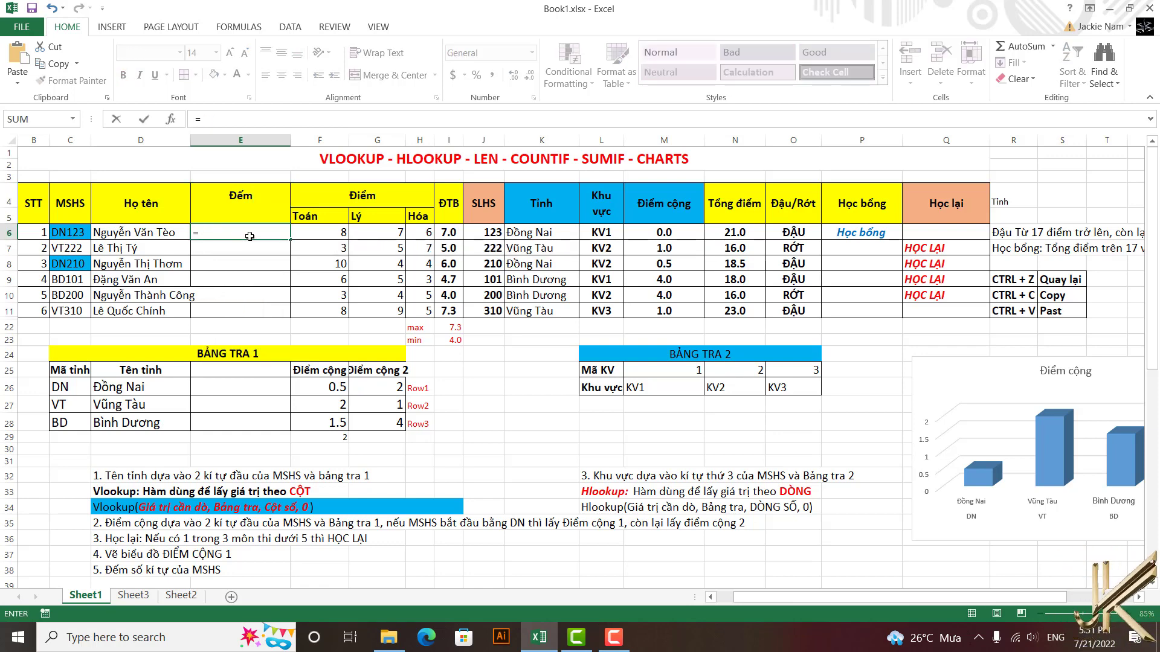
type("n(")
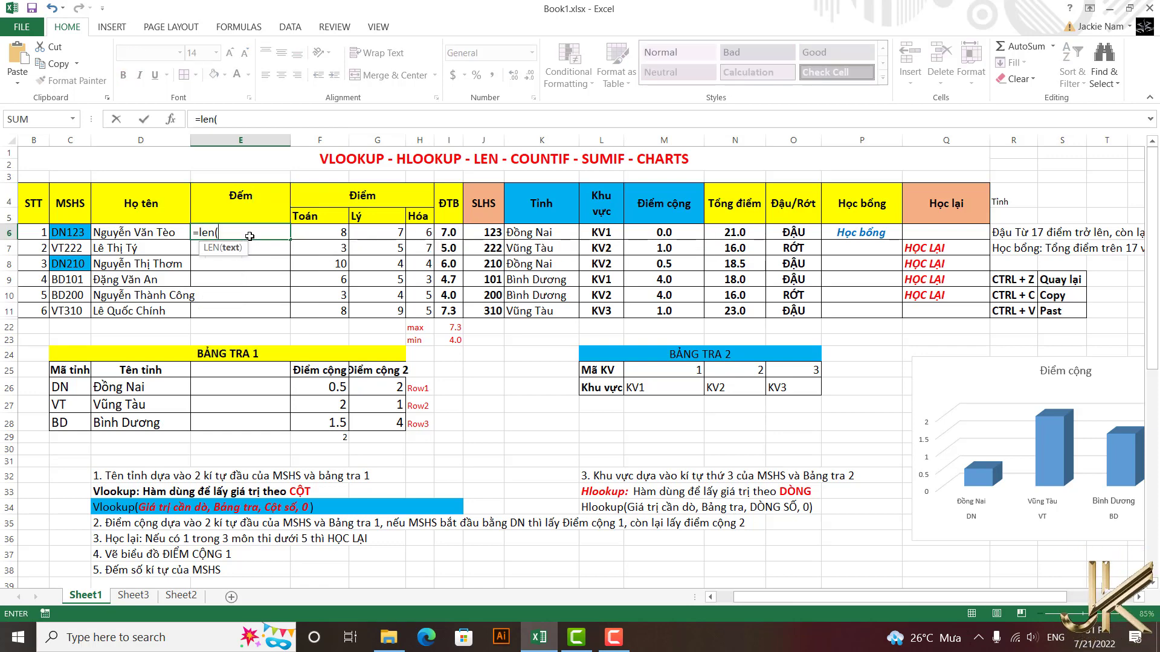
left_click(71, 233)
key("Return")
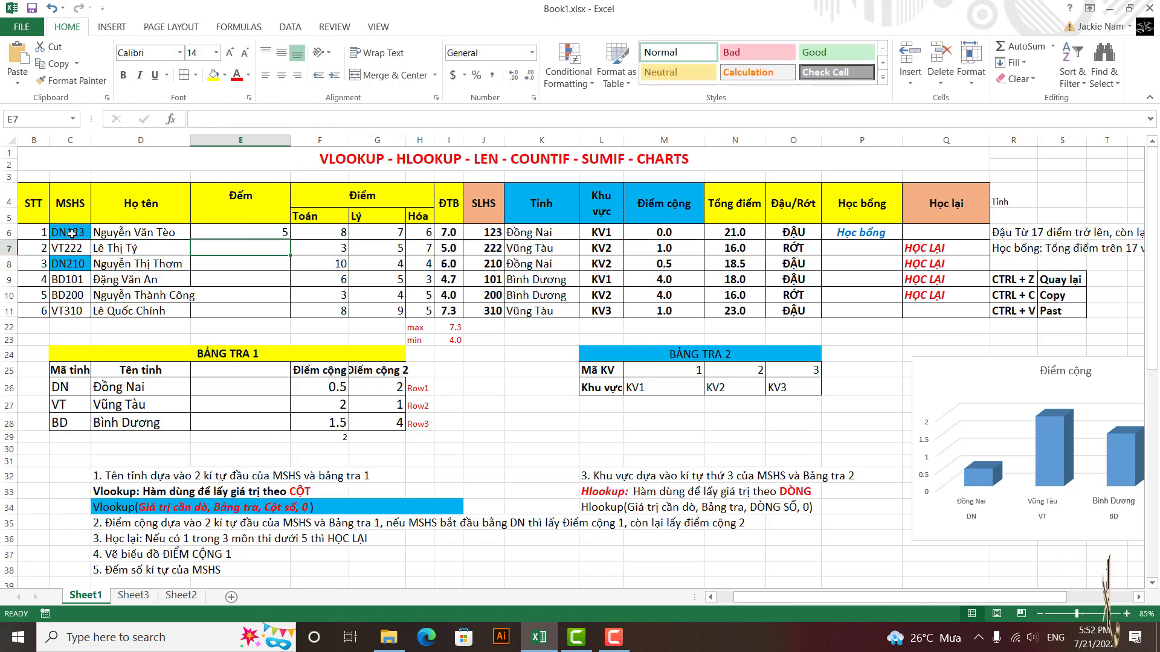
left_click(268, 232)
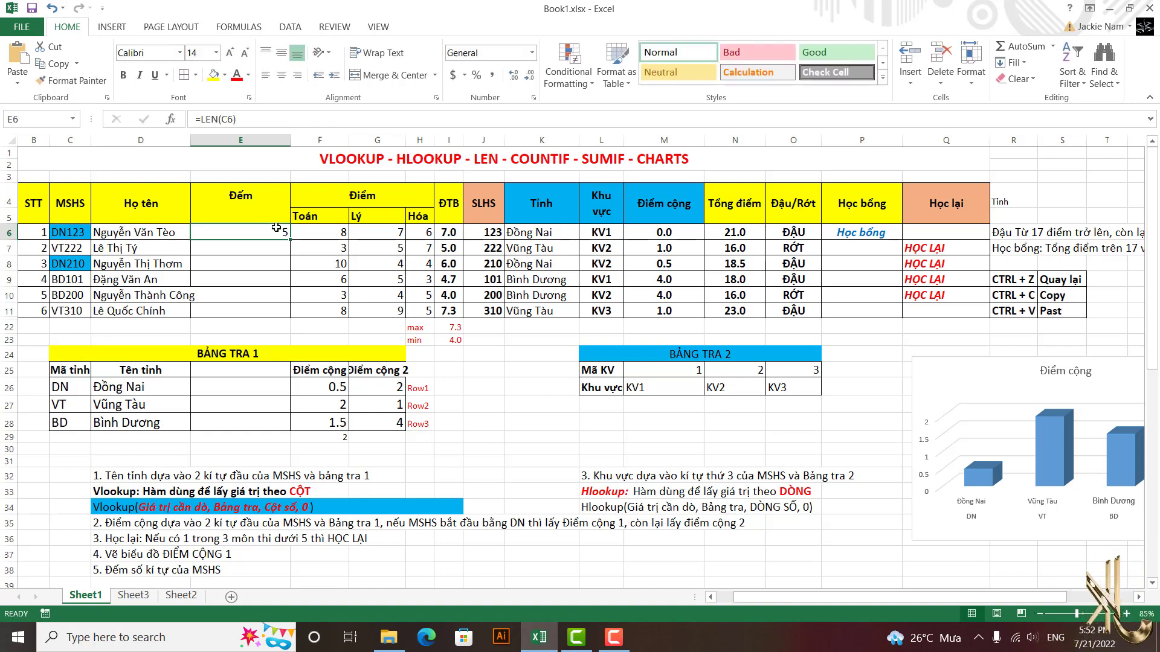
Step: Enter the note "6. Tính tổng học sinh có kết quả Đậu, RỚt" in D39
scroll(371, 390, "down", 1)
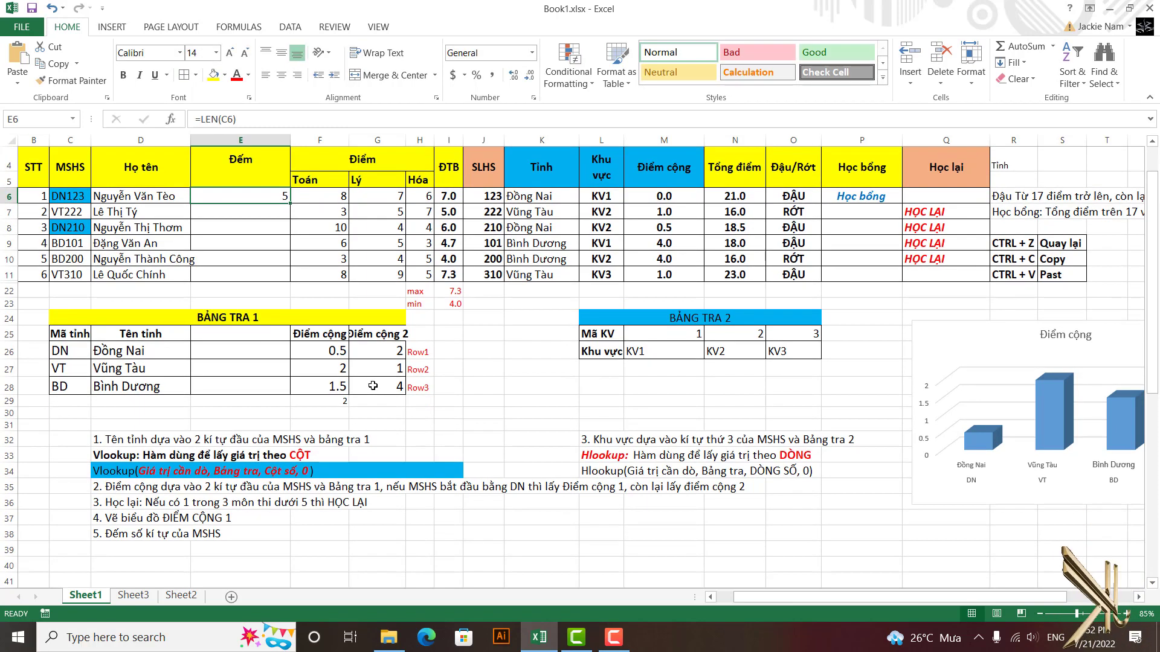
scroll(585, 405, "down", 2)
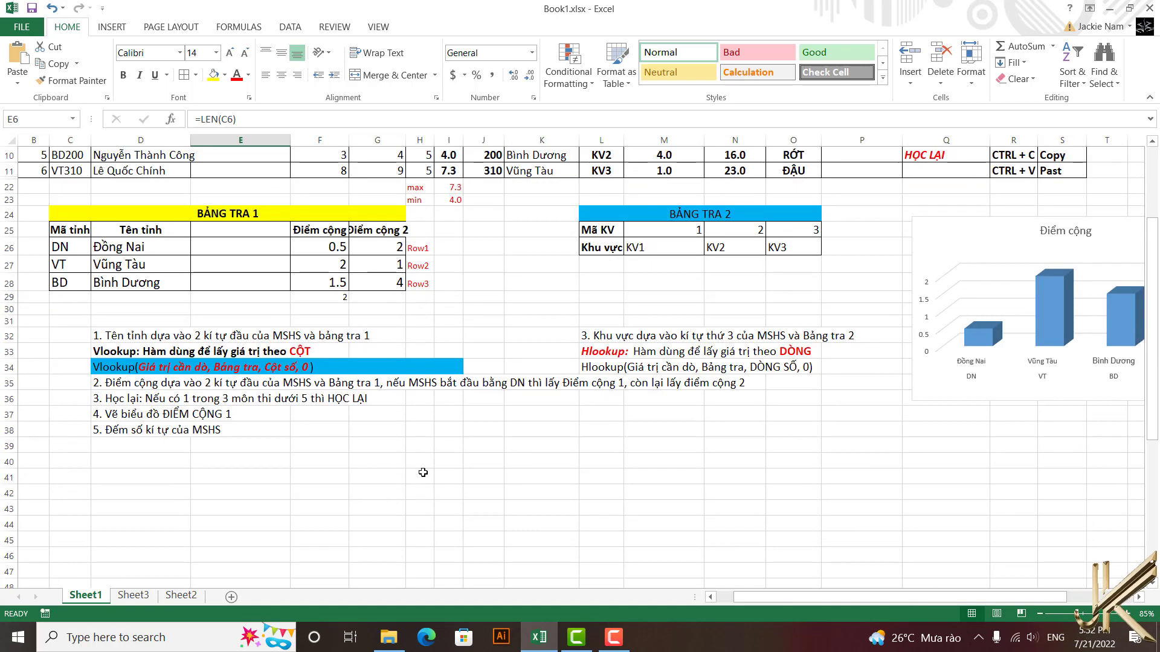
left_click(111, 446)
type("6. Tính tổng học sinh có kết ")
type("quả Đậu")
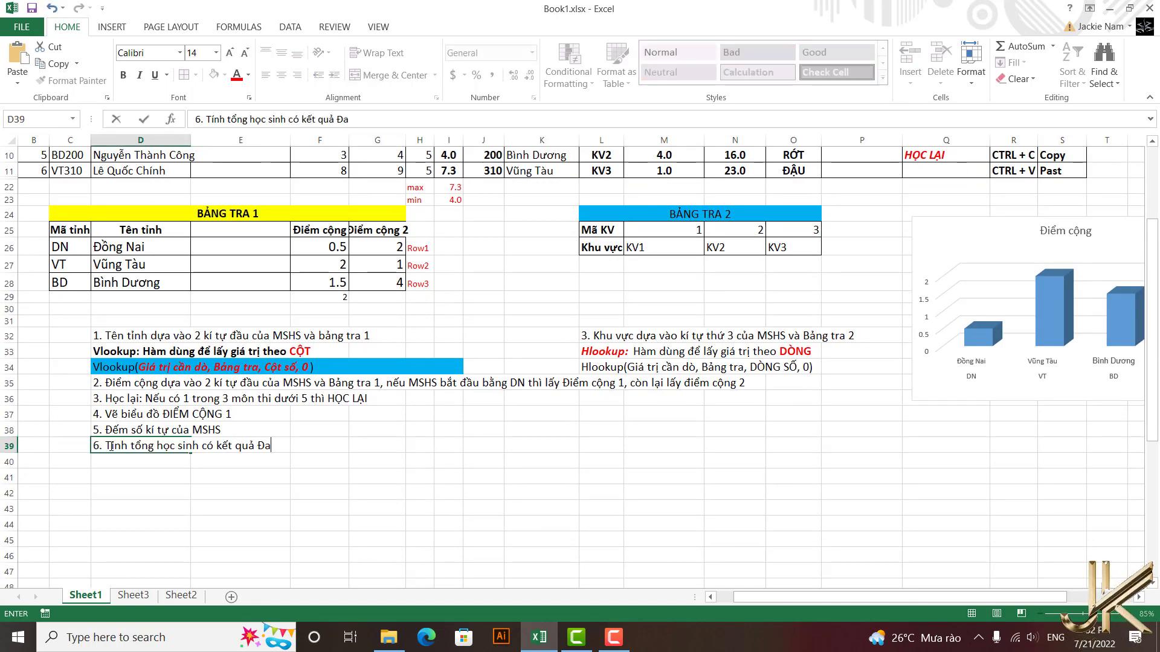
key("Return")
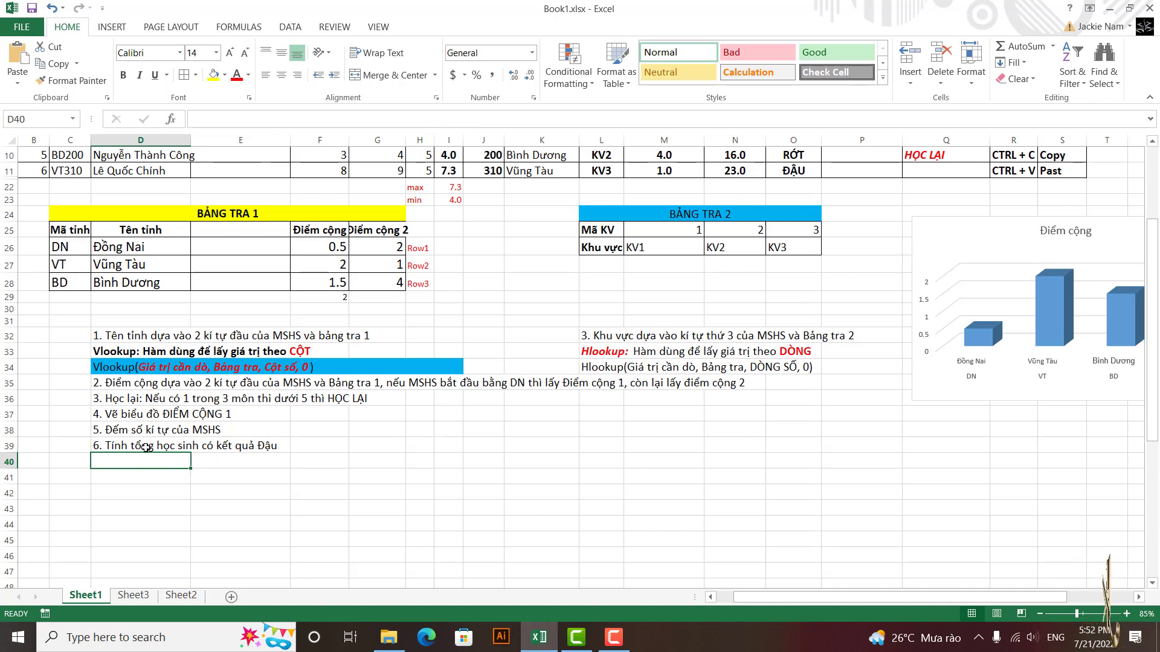
double_click(299, 447)
type(", RỚt")
left_click(206, 474)
Step: Label D41 "HS ĐẬU" and count the passing students in E41 with =COUNTIF($O$6:$O$11,"ĐẬU")
left_click(172, 477)
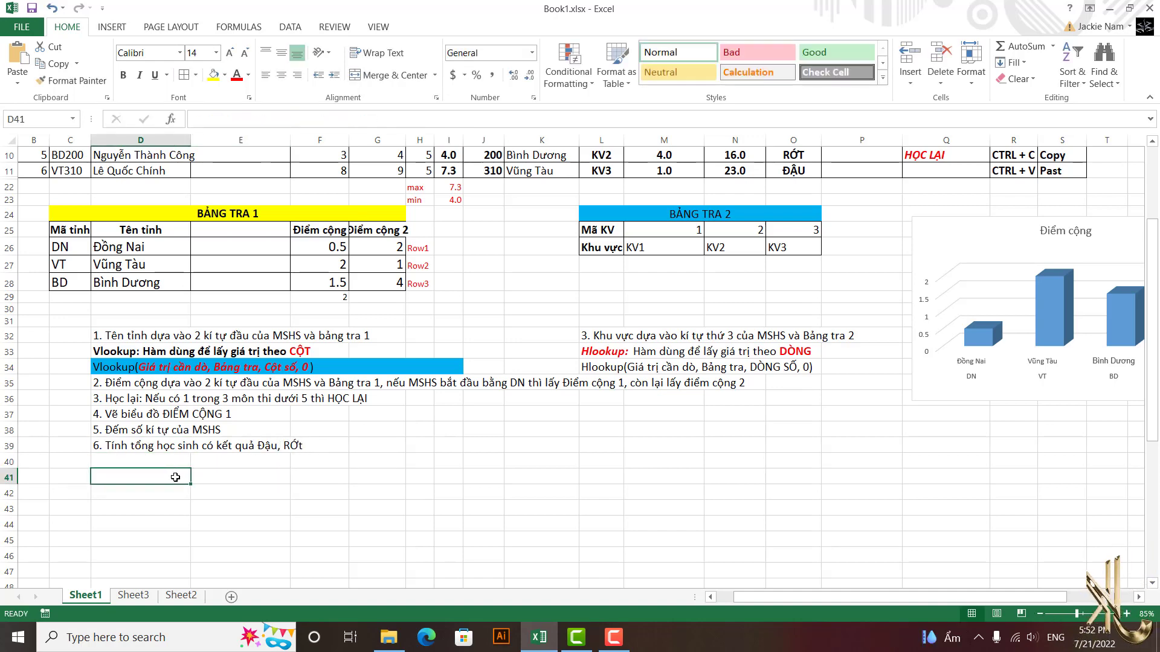
type("HS ĐẬU")
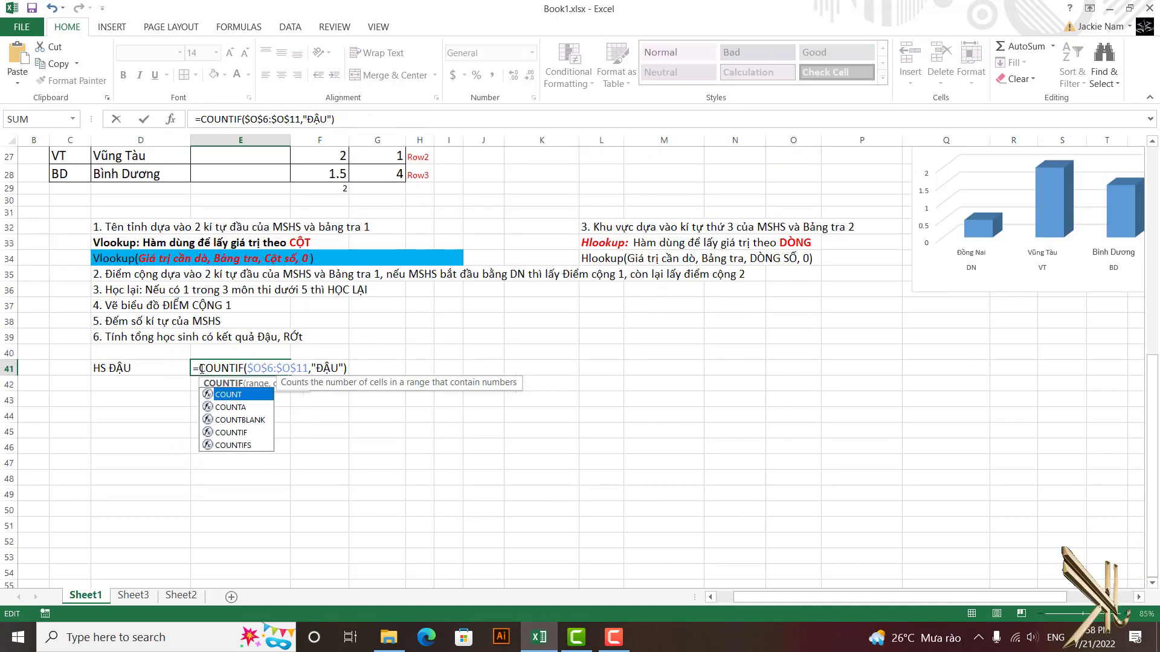
key("Return")
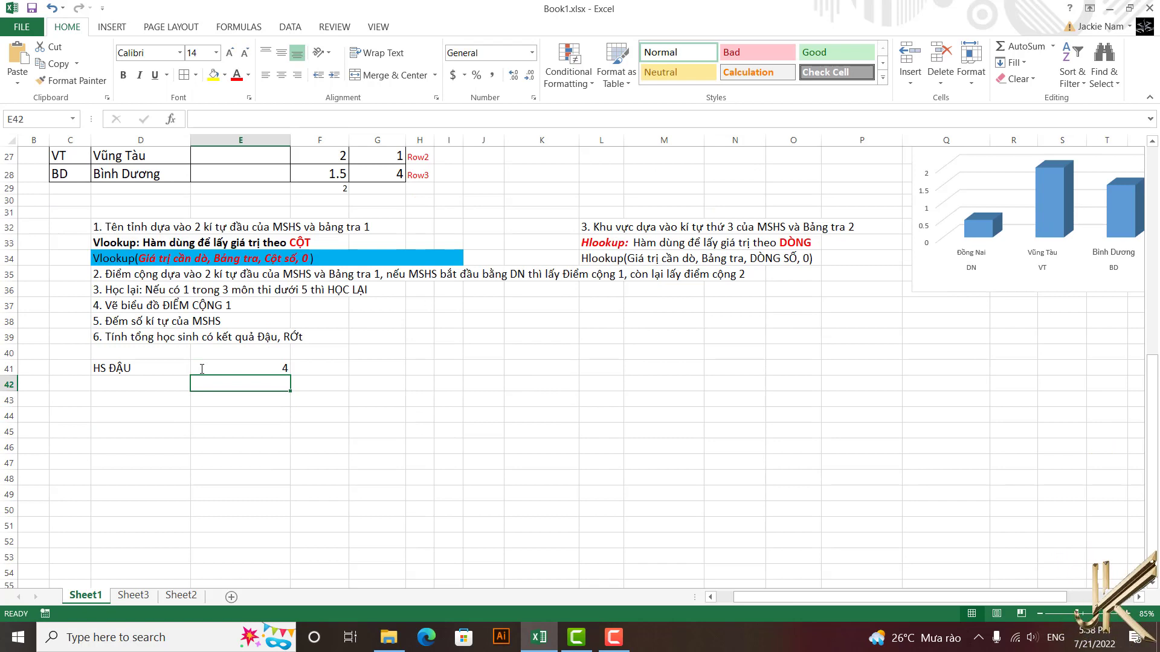